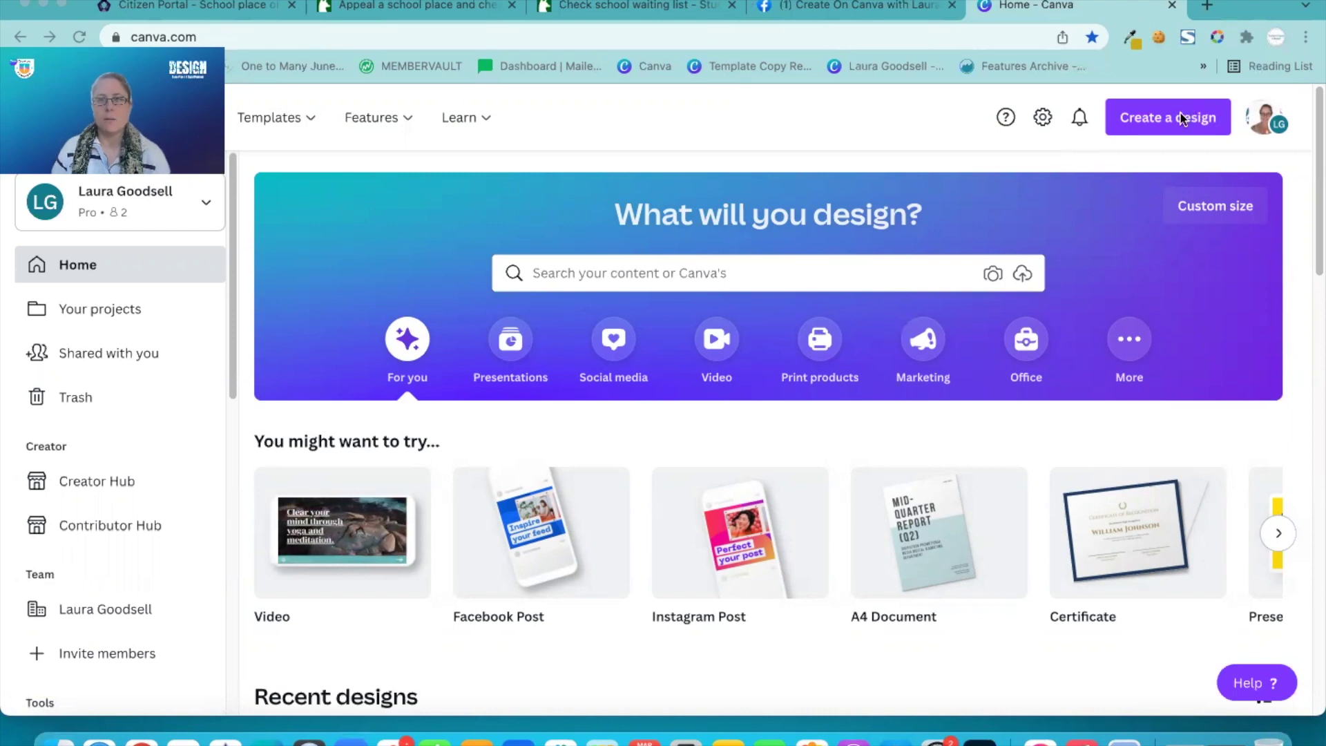
Create a new blank Facebook Post design.
{"action": "left_click", "coordinate": [1158, 120]}
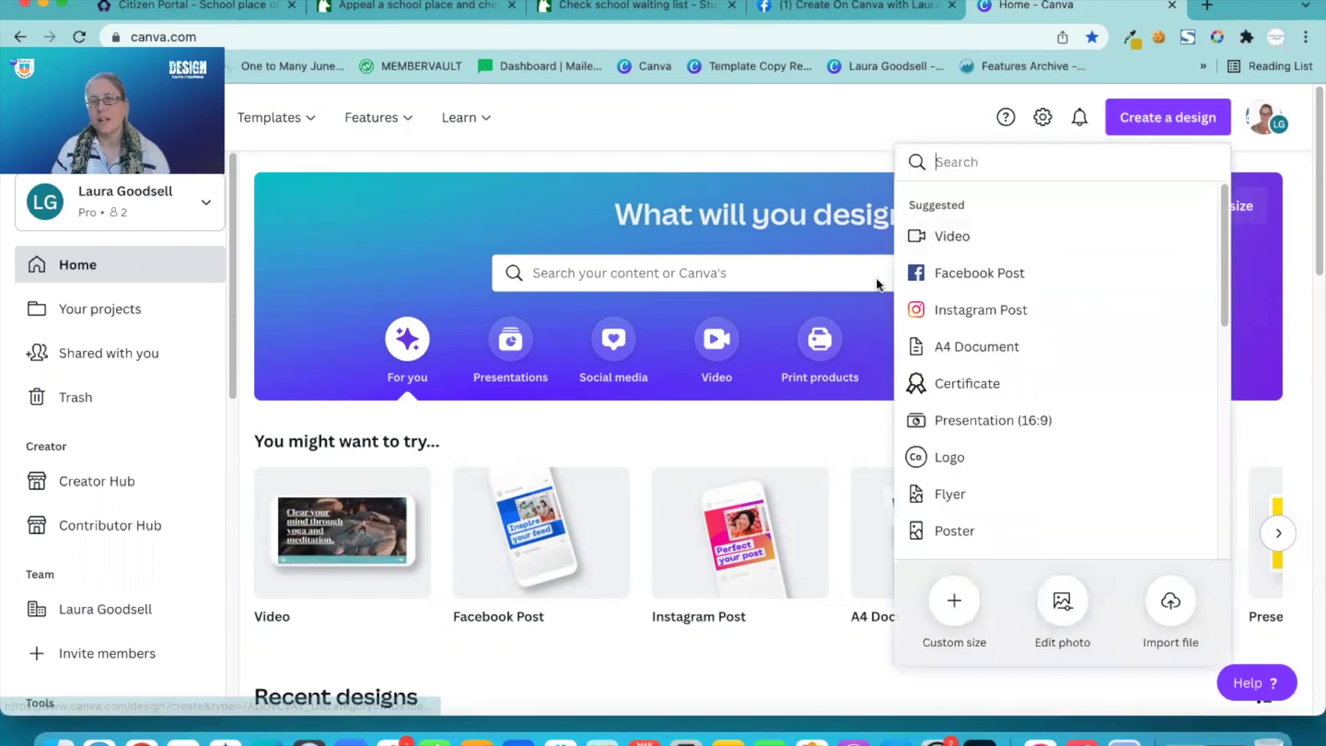
{"action": "left_click", "coordinate": [958, 275]}
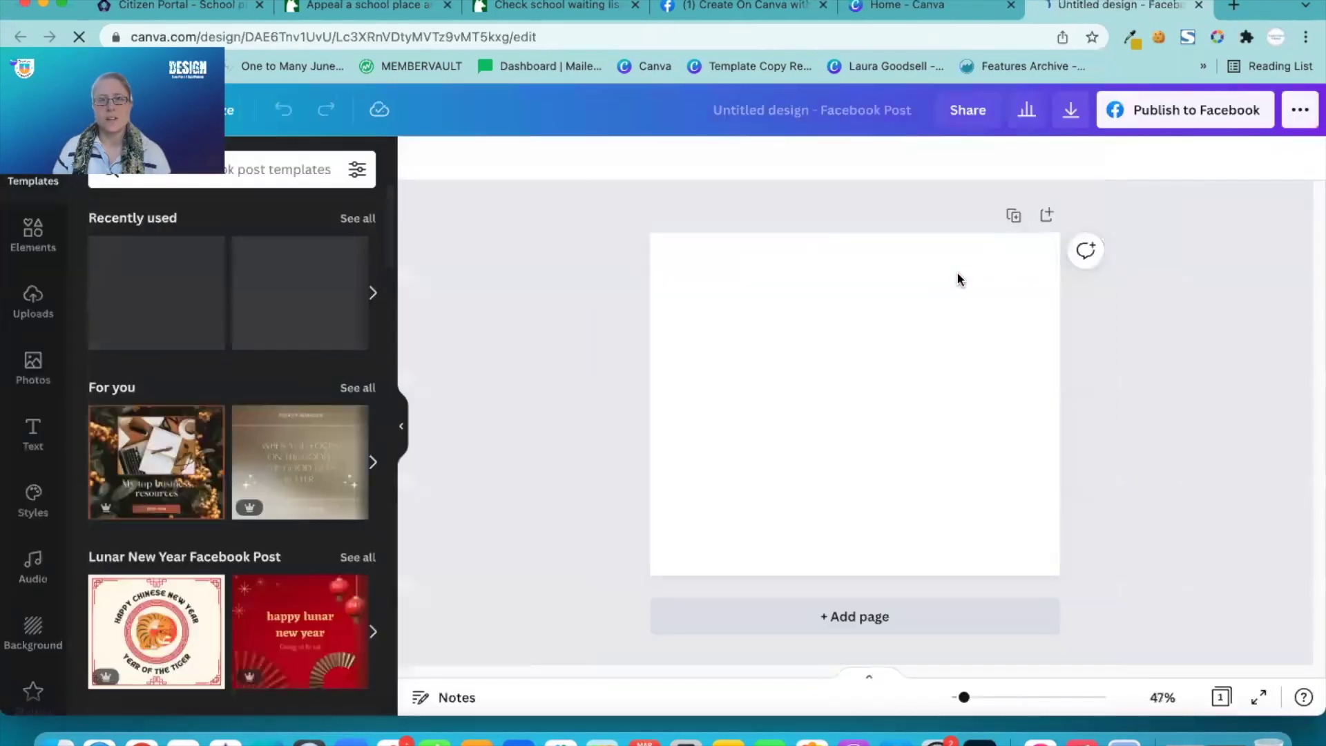
{"action": "left_click_drag", "start_coordinate": [965, 699], "coordinate": [967, 698]}
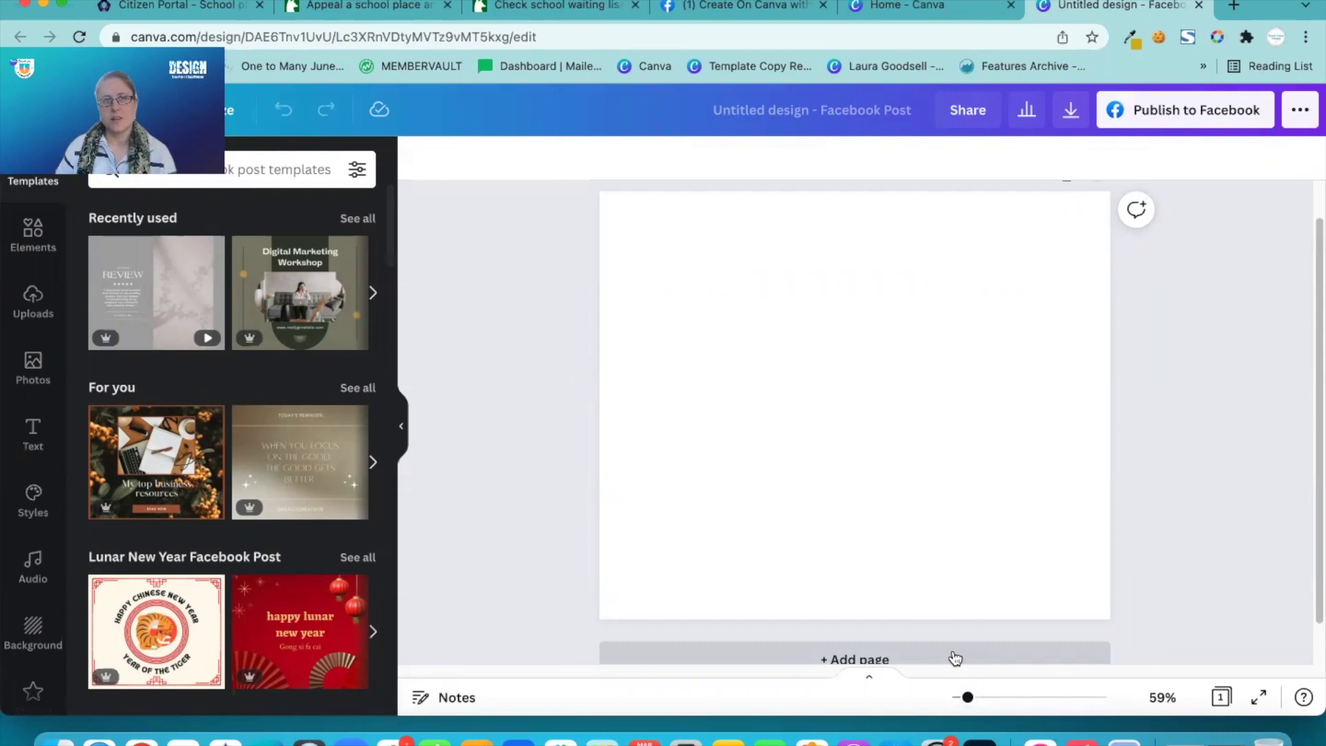
{"action": "left_click", "coordinate": [323, 177]}
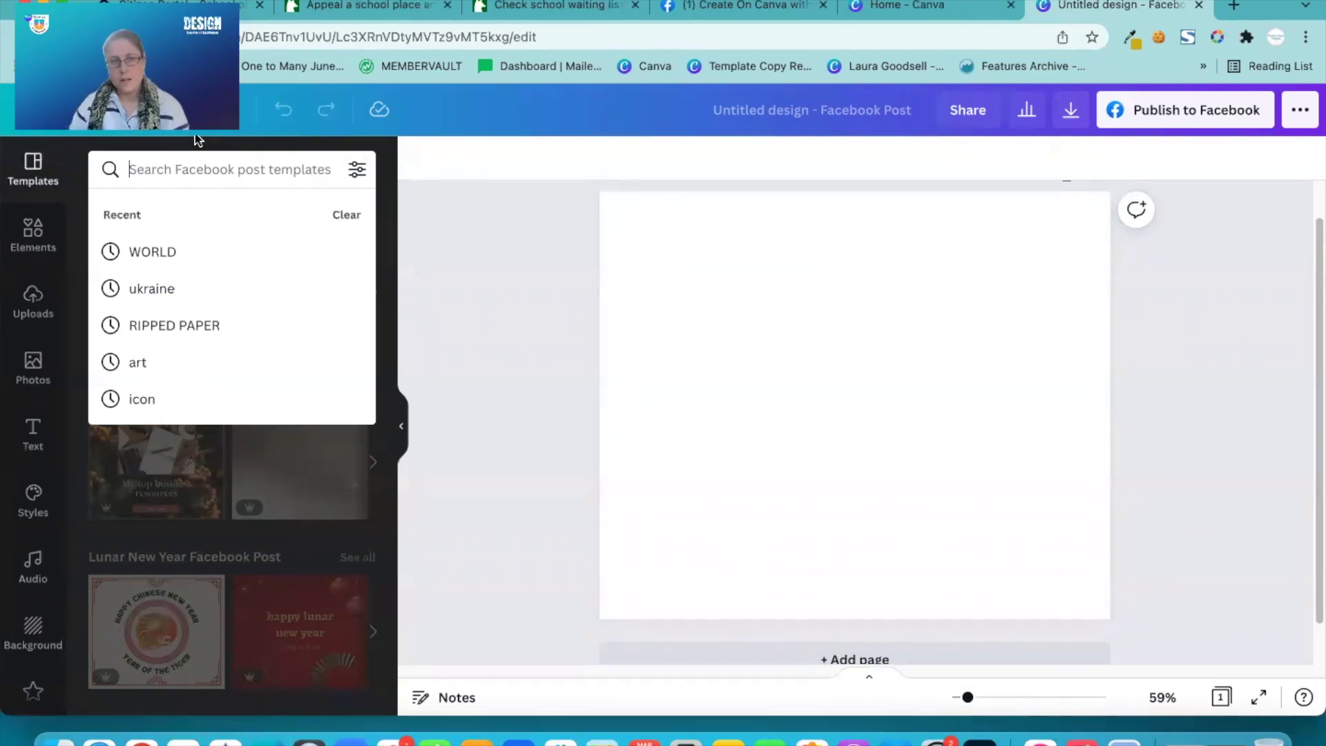
{"action": "key", "text": "Escape"}
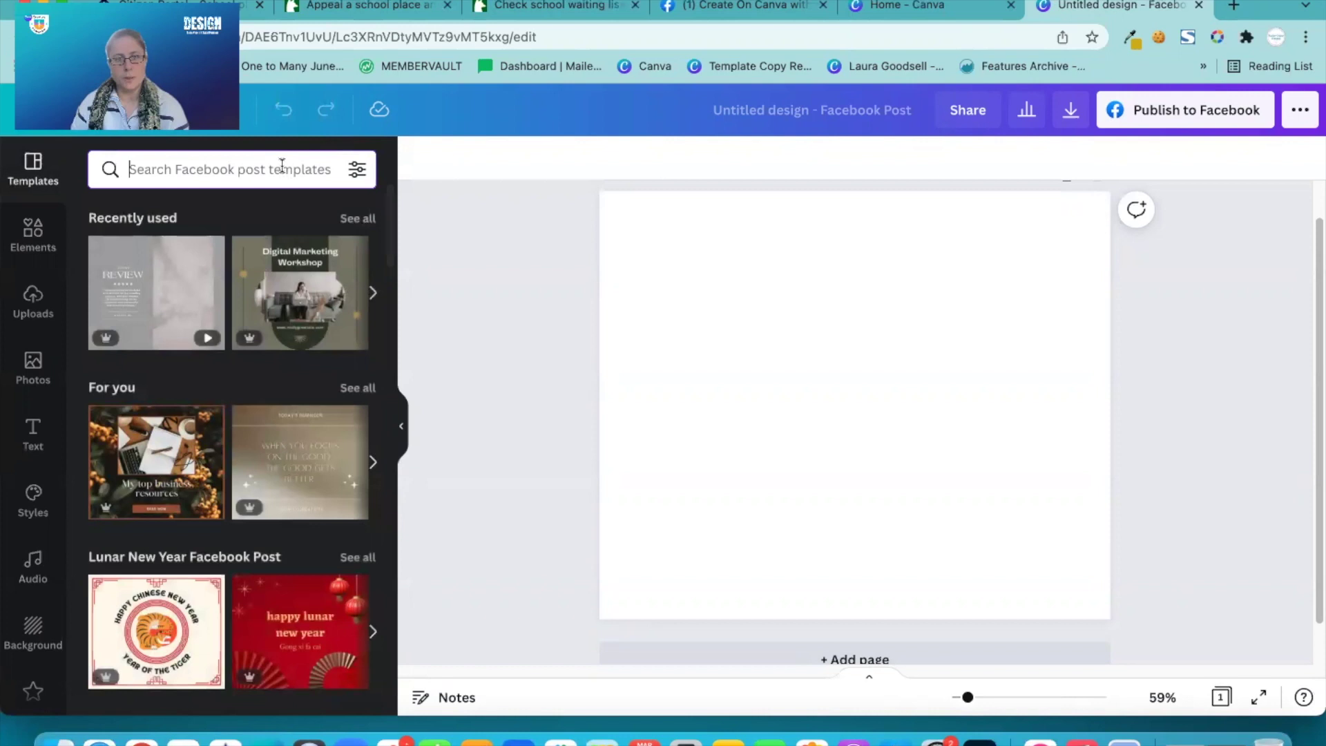
{"action": "left_click", "coordinate": [282, 166]}
{"action": "type", "text": "s"}
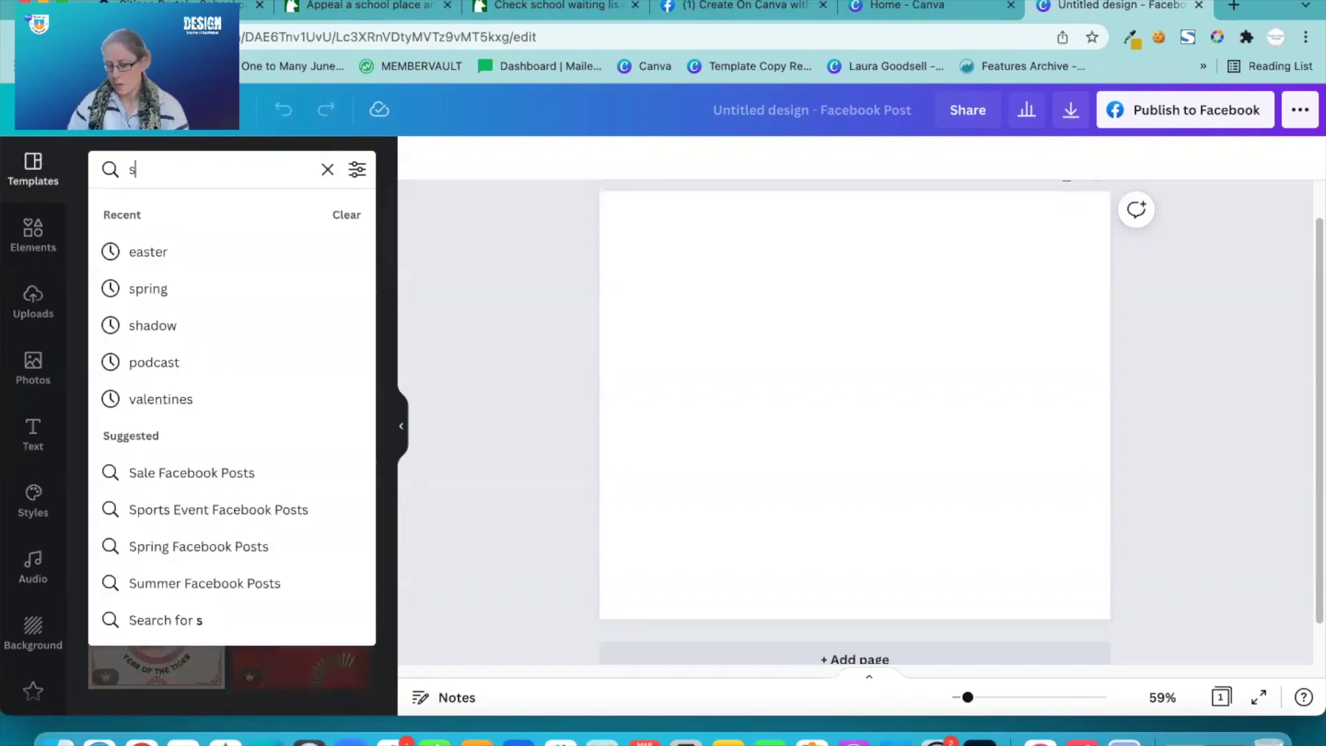
Search the design elements for 'sunflower' and scroll through the results.
{"action": "left_click", "coordinate": [33, 235]}
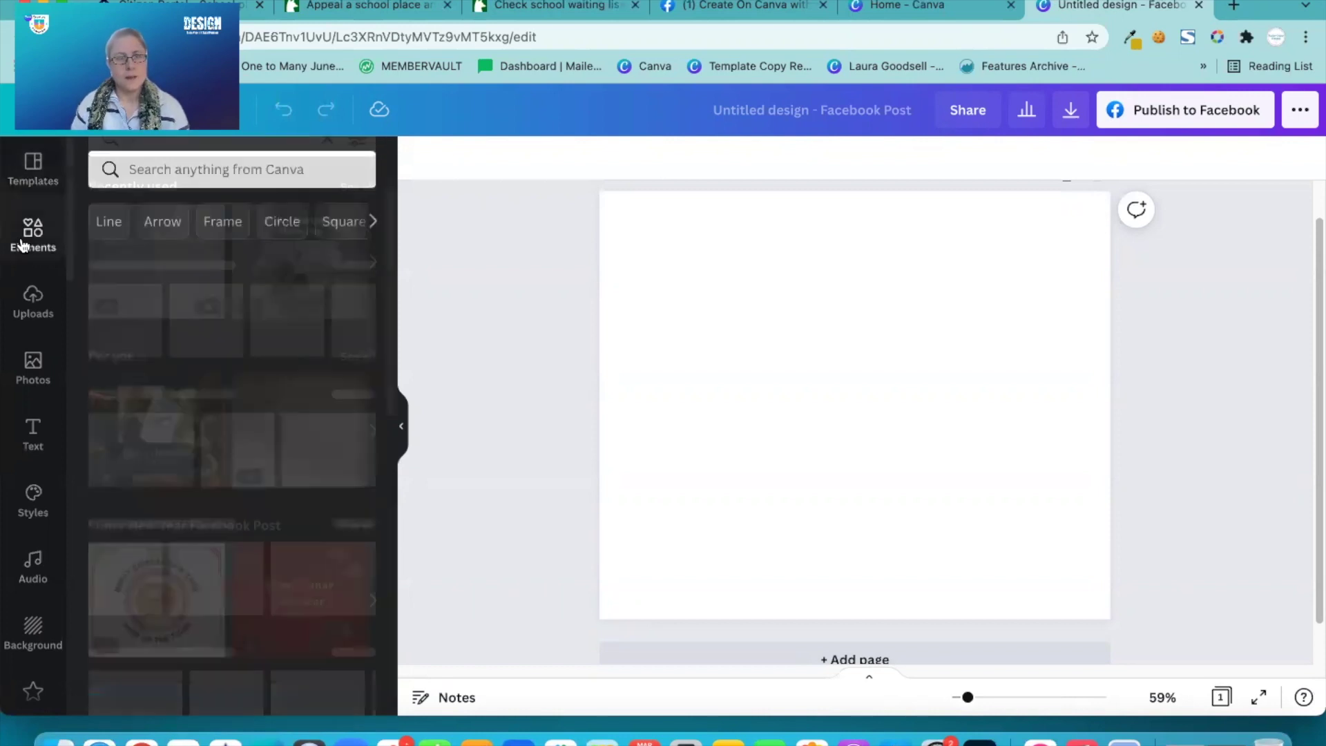
{"action": "left_click", "coordinate": [180, 168]}
{"action": "type", "text": "sunflower"}
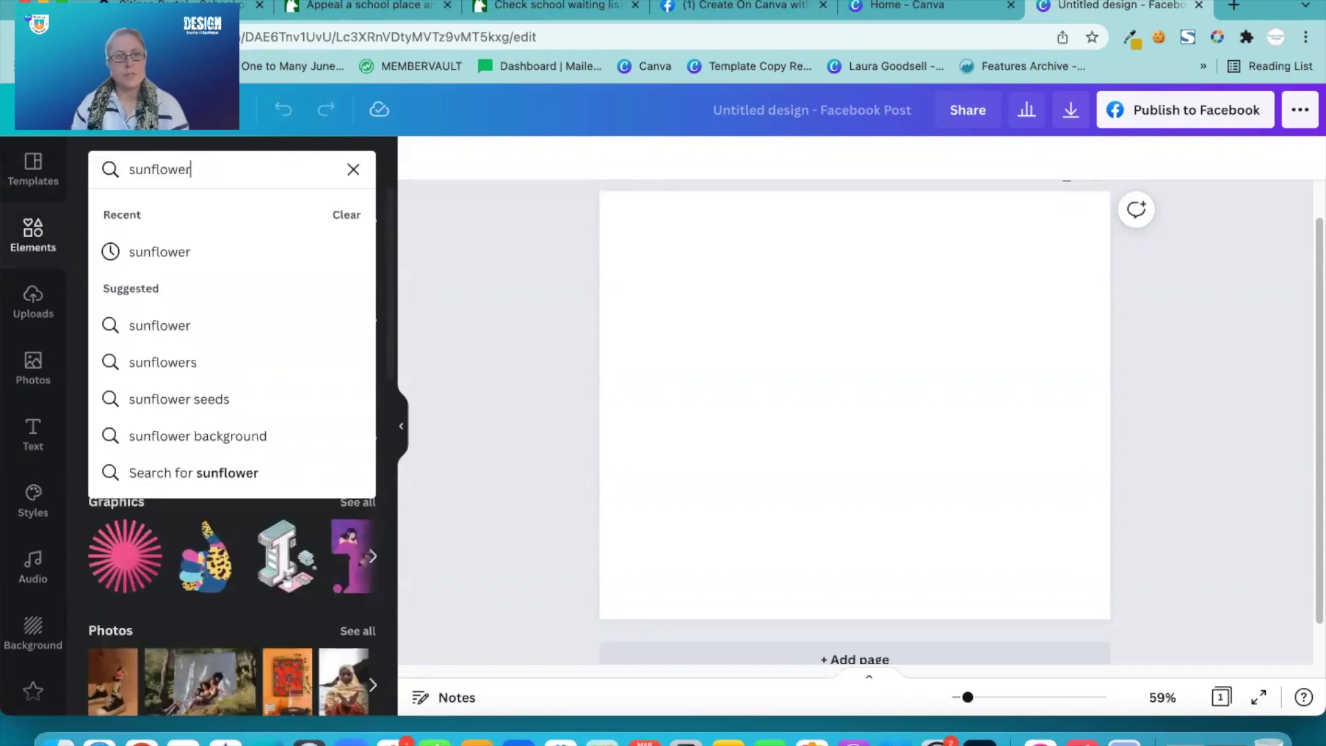
{"action": "key", "text": "Return"}
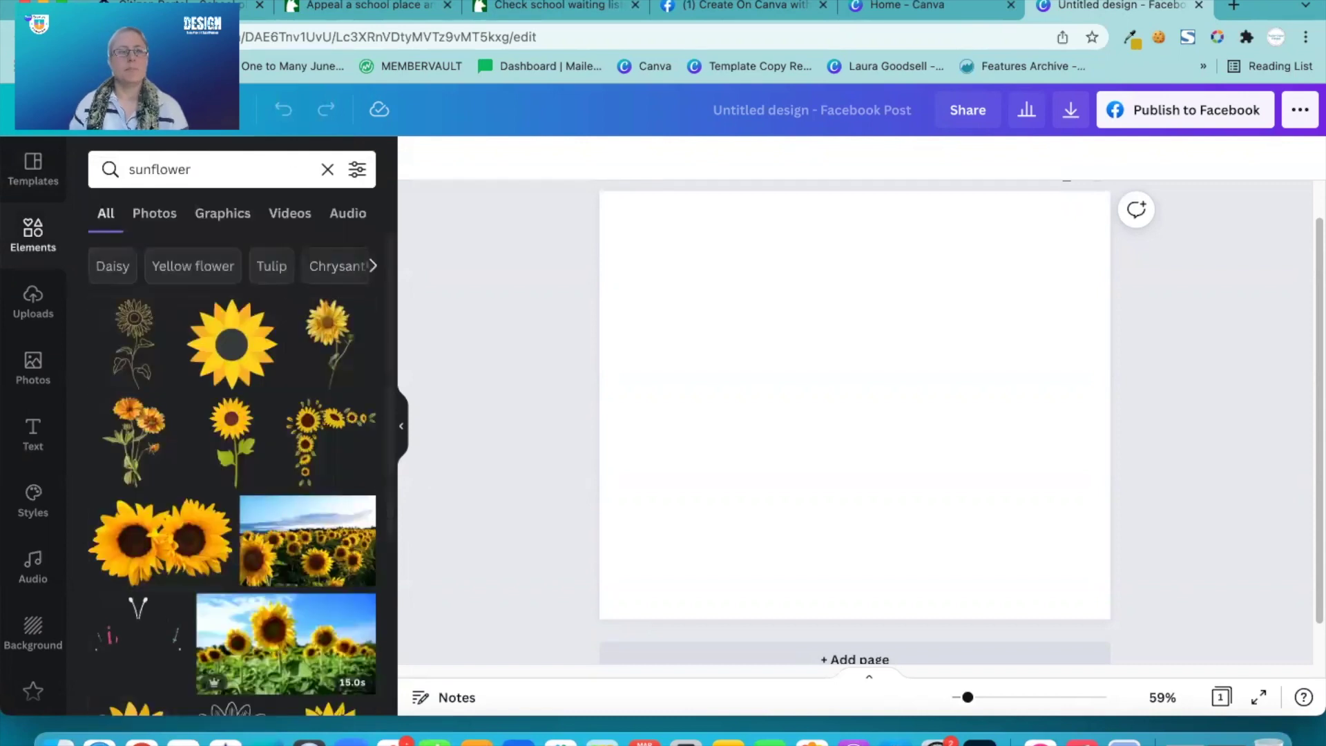
{"action": "scroll", "coordinate": [215, 511], "scroll_direction": "down", "scroll_amount": 10}
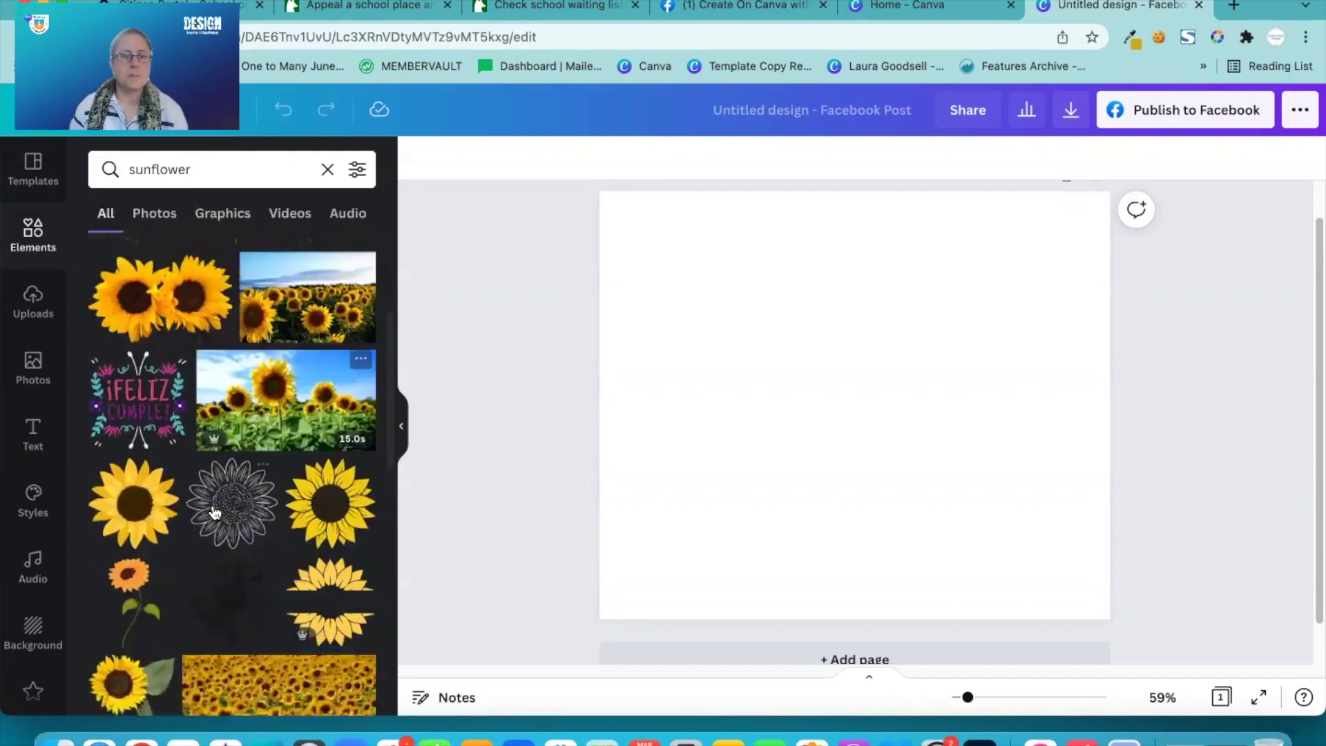
{"action": "scroll", "coordinate": [215, 541], "scroll_direction": "down", "scroll_amount": 10}
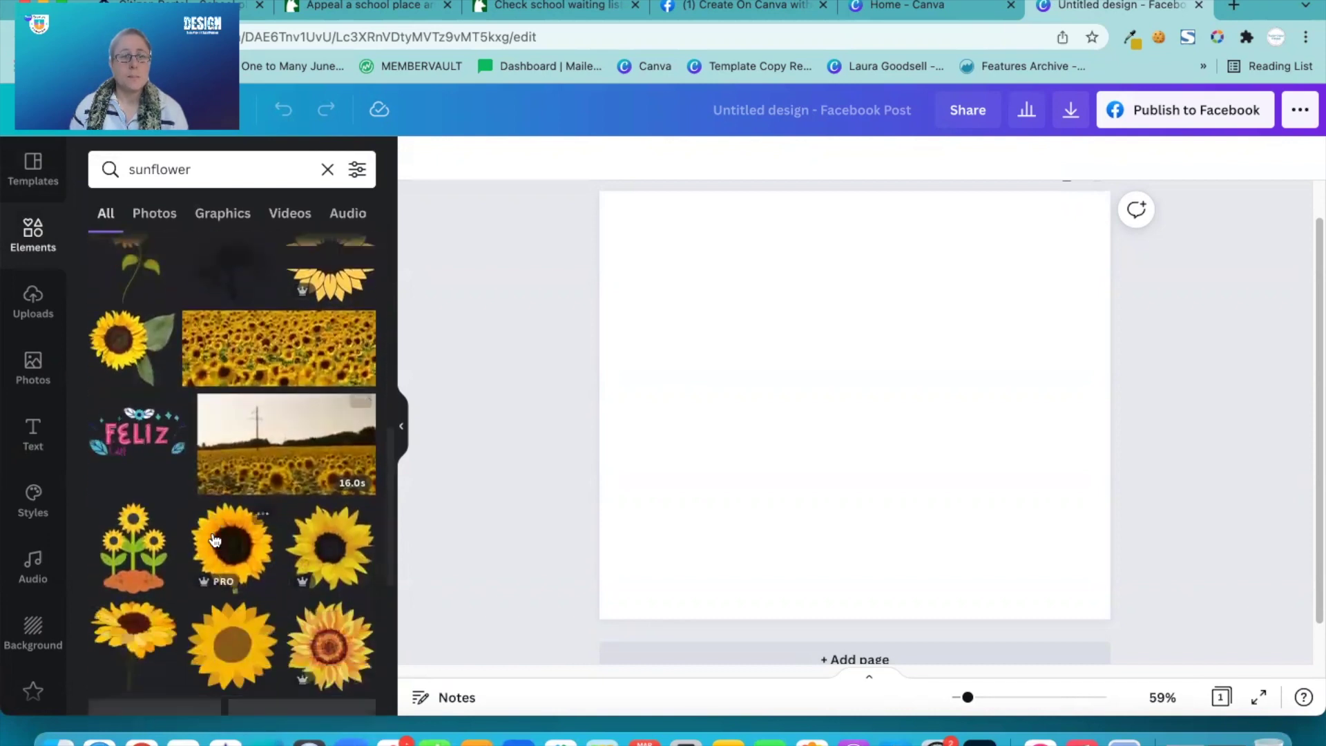
{"action": "scroll", "coordinate": [215, 546], "scroll_direction": "up", "scroll_amount": 3}
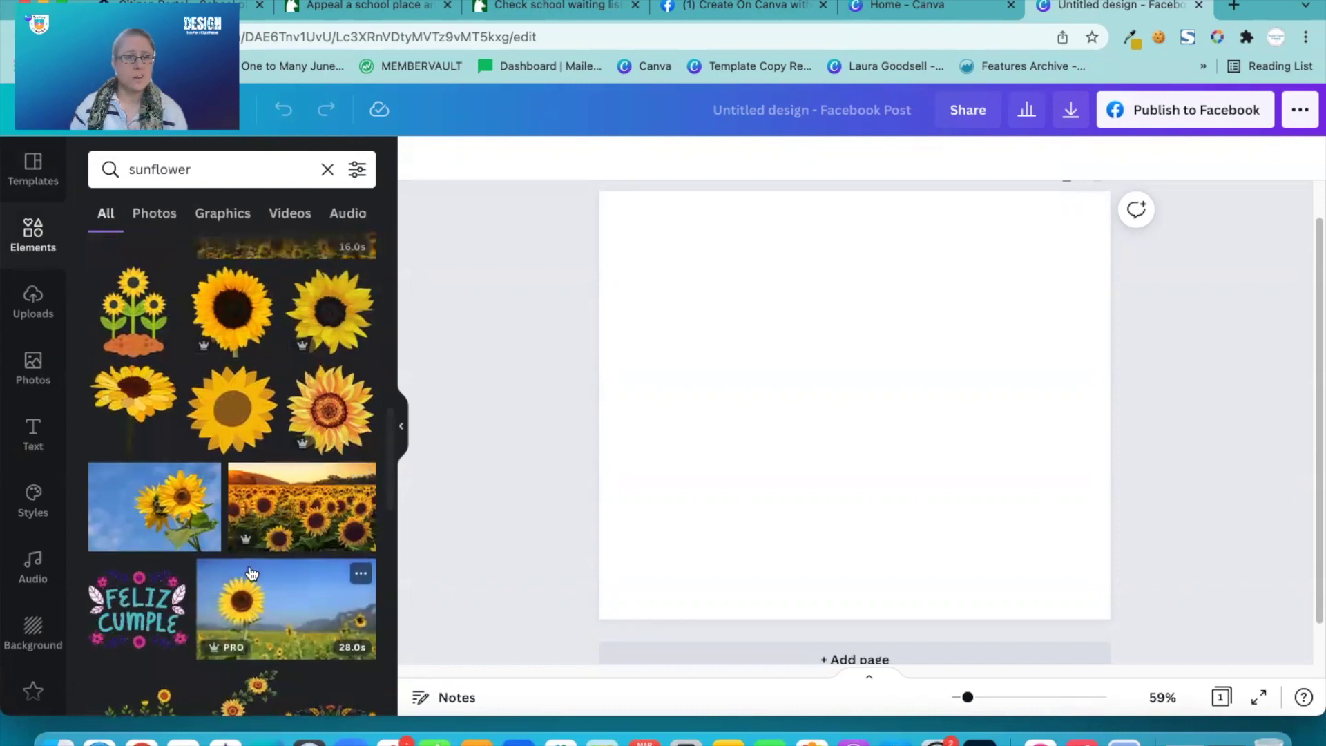
{"action": "scroll", "coordinate": [249, 563], "scroll_direction": "down", "scroll_amount": 8}
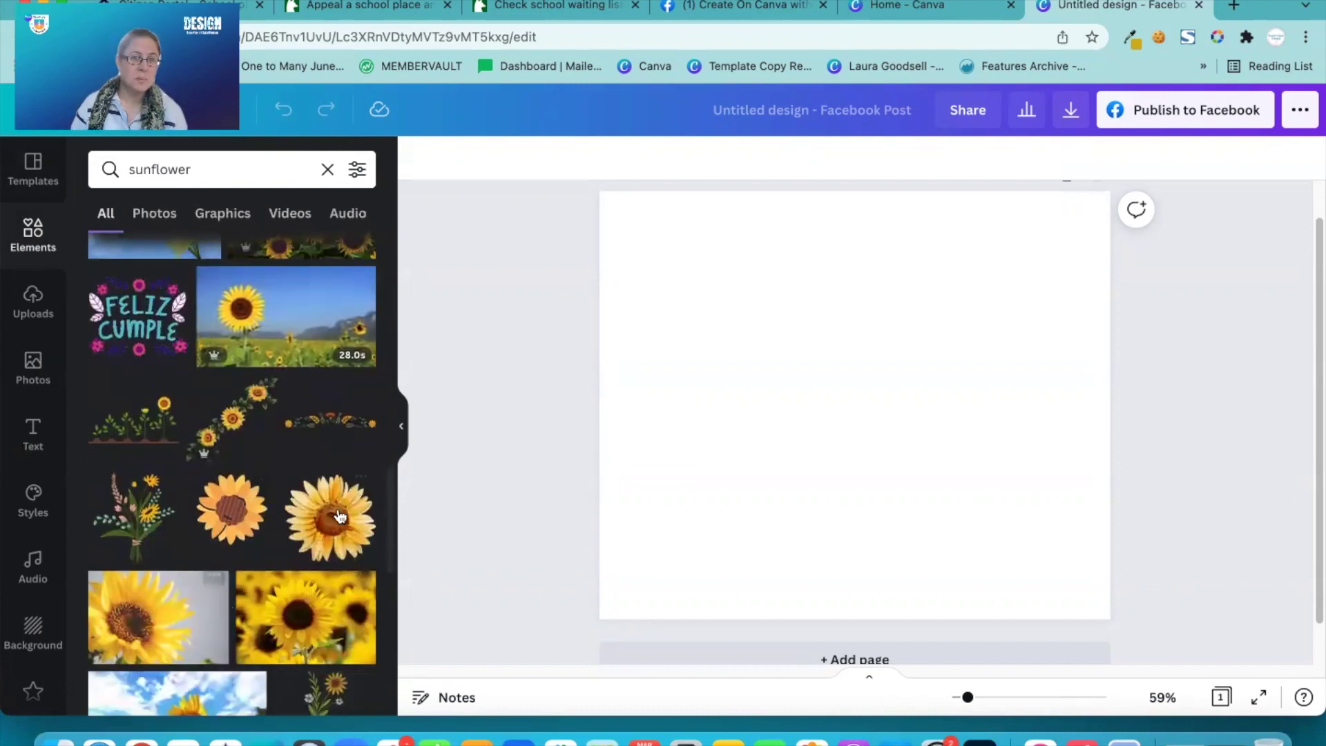
Add the watercolor sunflower, enlarge it and shift it down-left past the page edges.
{"action": "left_click", "coordinate": [331, 525]}
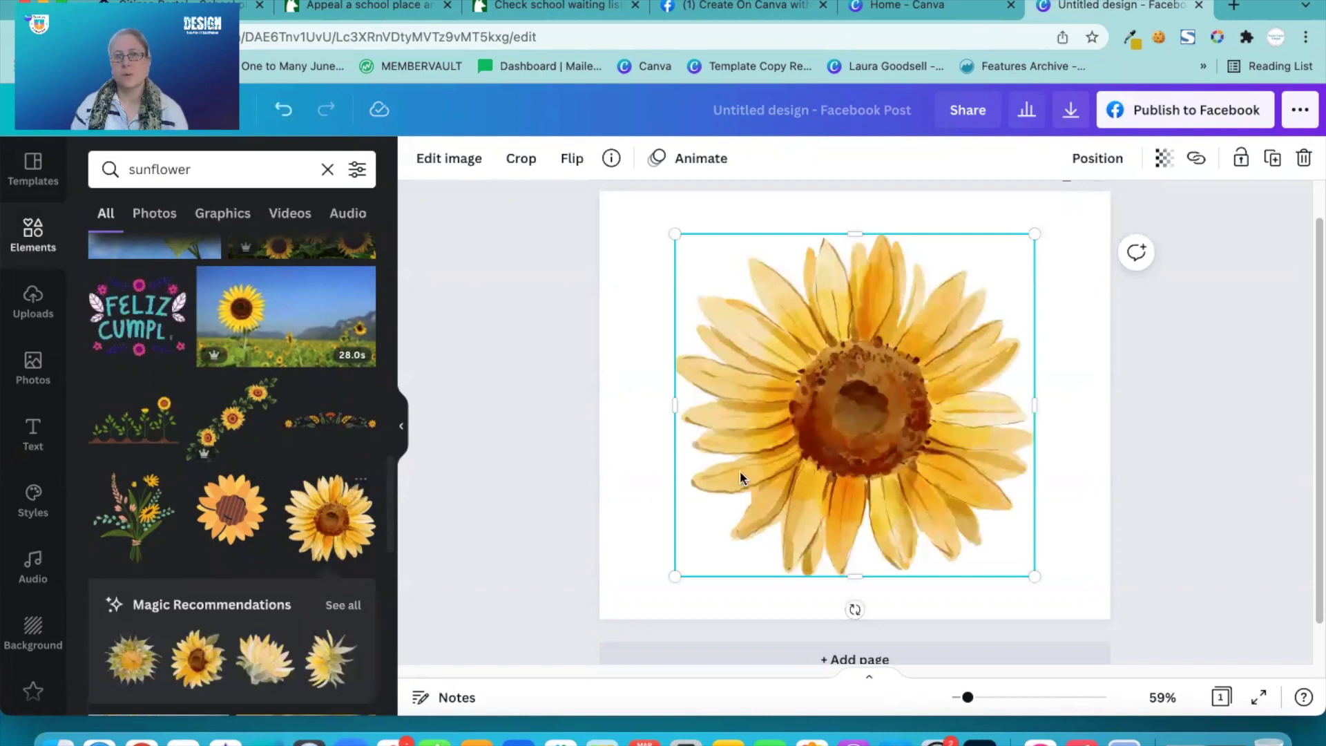
{"action": "left_click_drag", "start_coordinate": [1031, 233], "coordinate": [1119, 169]}
{"action": "left_click_drag", "start_coordinate": [921, 363], "coordinate": [752, 502]}
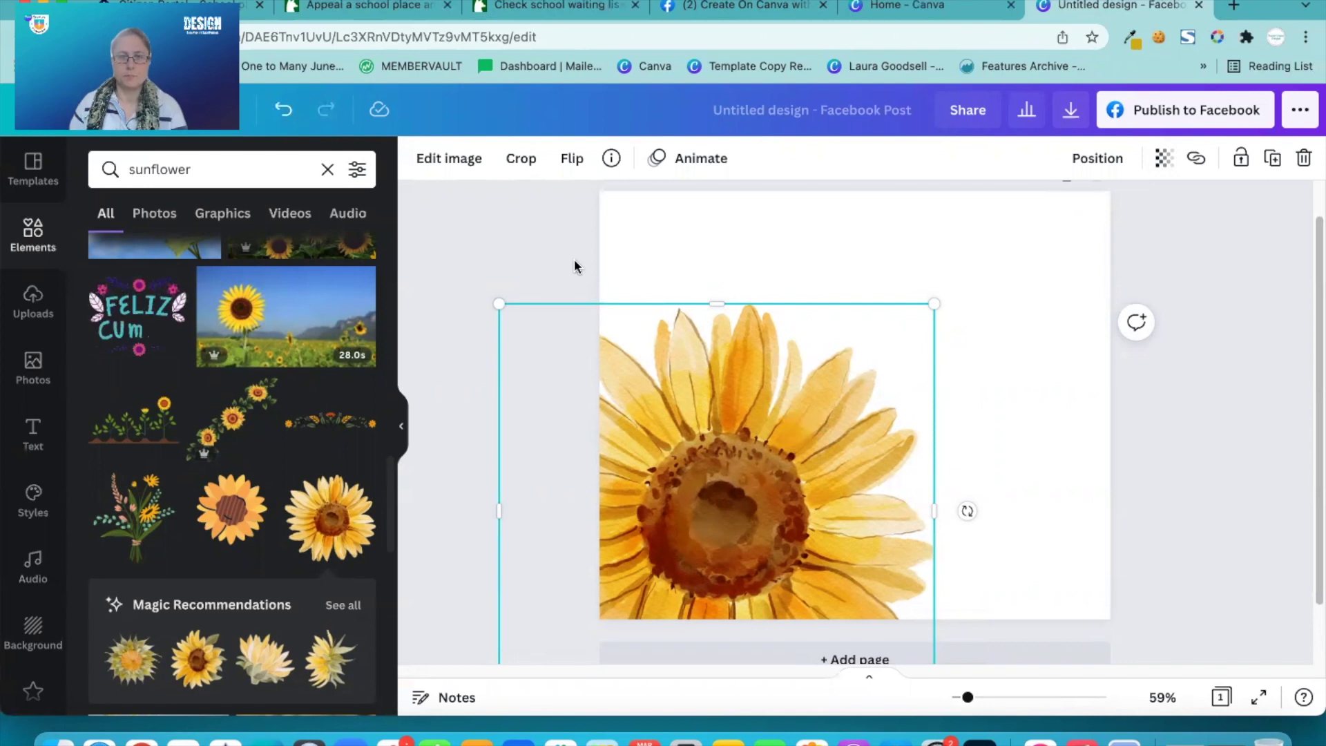
{"action": "left_click", "coordinate": [510, 229]}
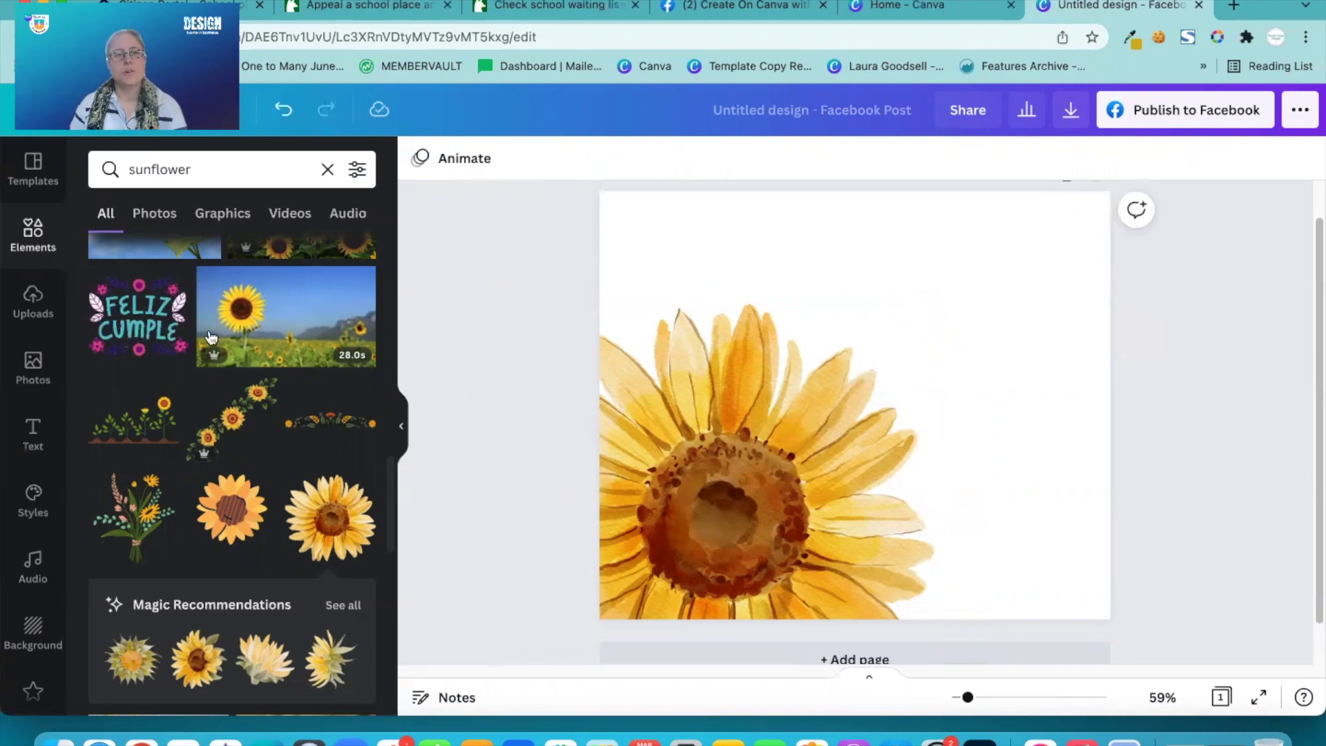
Search 'splatter', then add, enlarge and place the grainy splatter over the upper petals.
{"action": "left_click", "coordinate": [327, 169]}
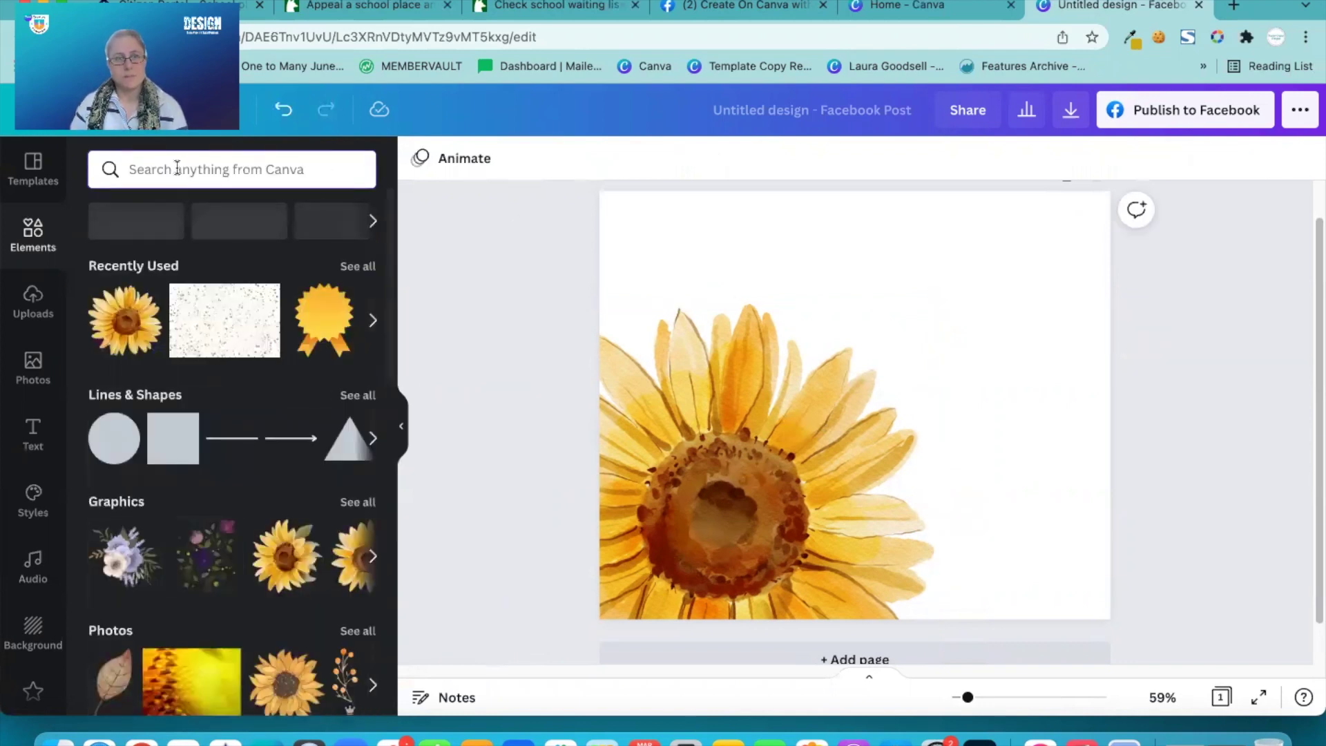
{"action": "type", "text": "splatter"}
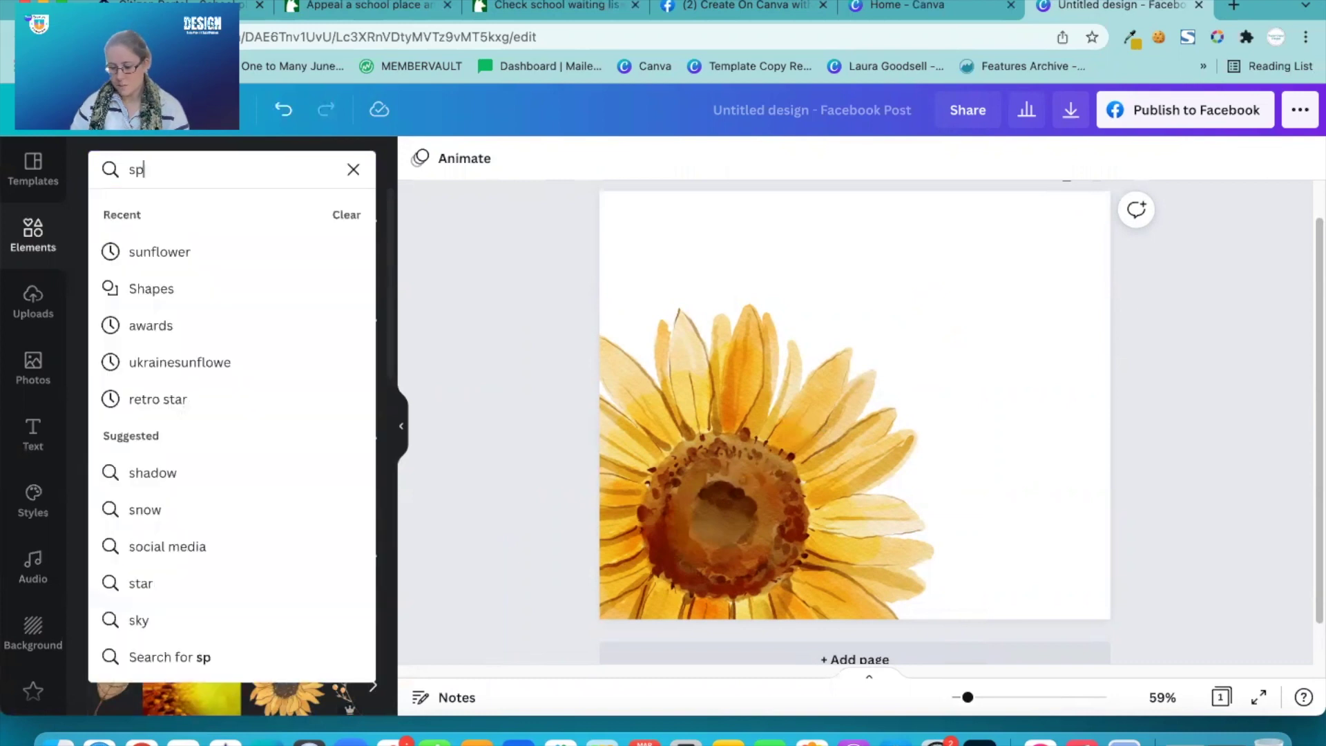
{"action": "key", "text": "Return"}
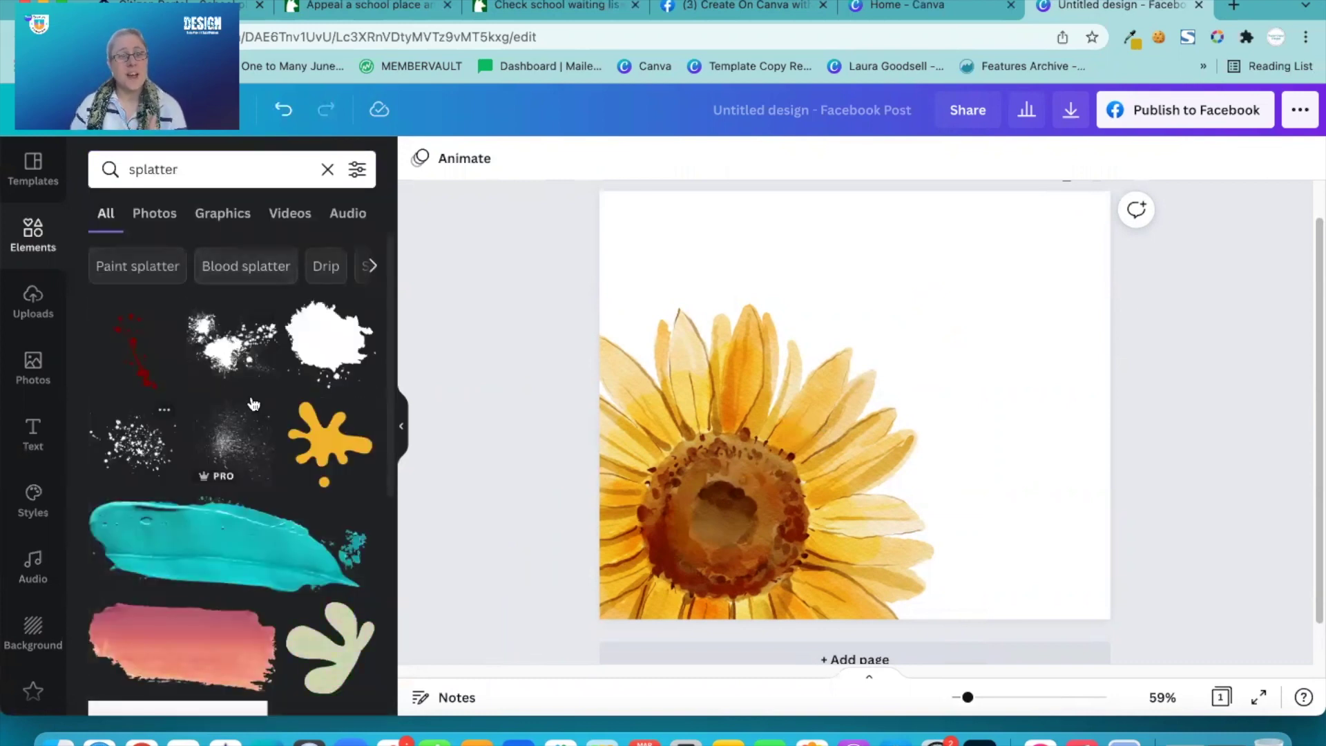
{"action": "left_click", "coordinate": [228, 449]}
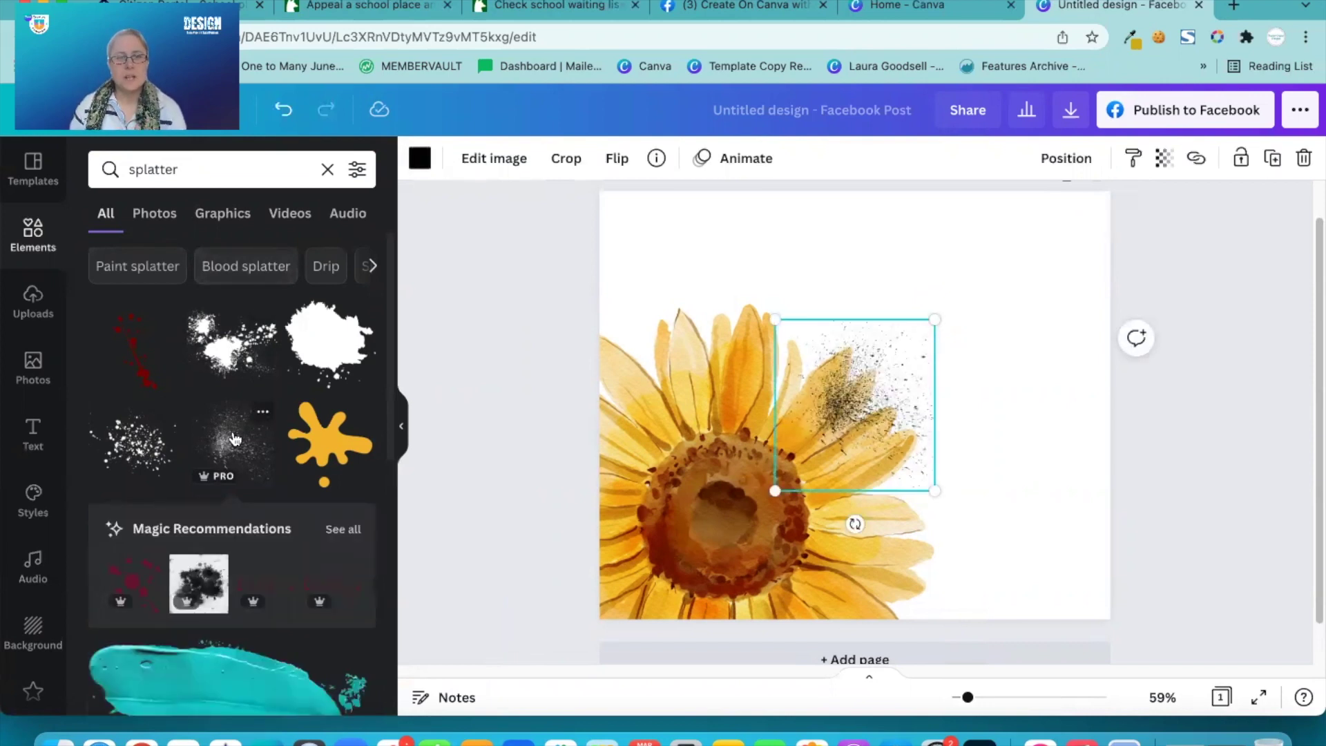
{"action": "left_click_drag", "start_coordinate": [938, 313], "coordinate": [1045, 201]}
{"action": "left_click_drag", "start_coordinate": [887, 343], "coordinate": [776, 385]}
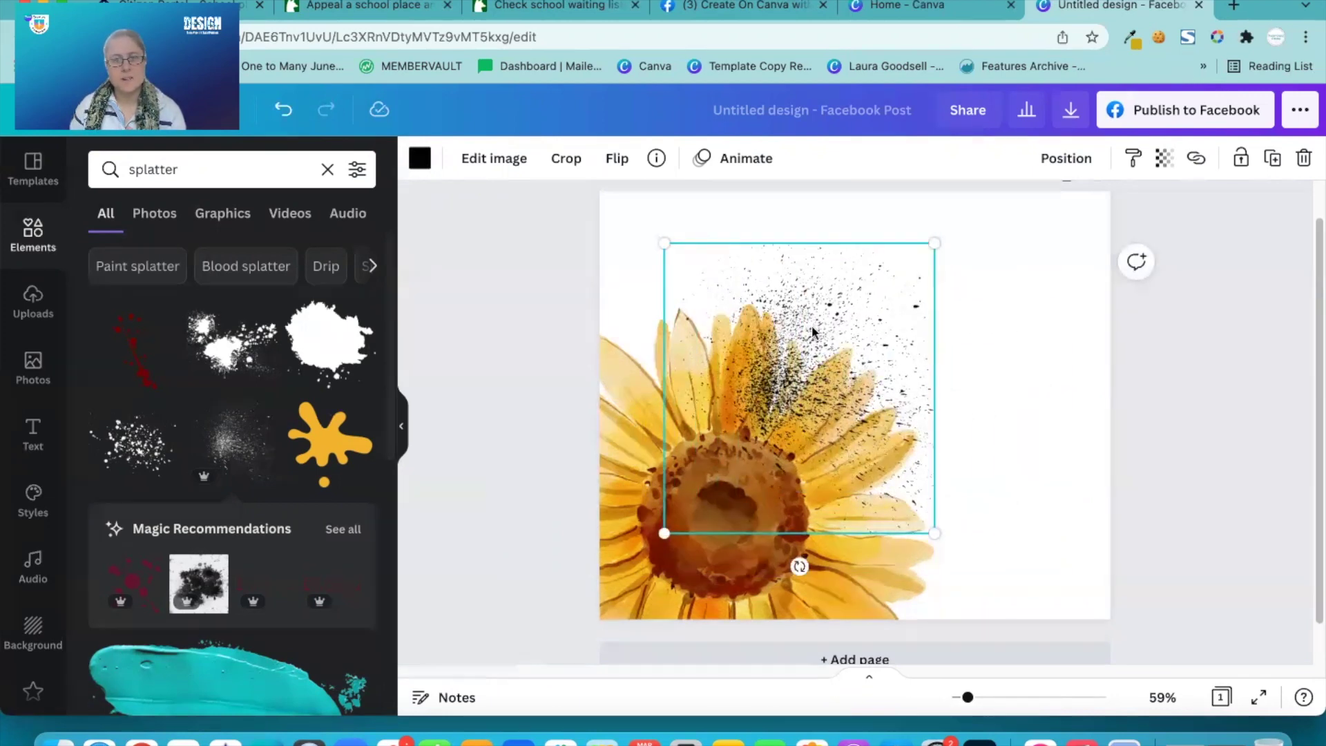
Make the splatter white and nudge it slightly up-left.
{"action": "left_click", "coordinate": [419, 158]}
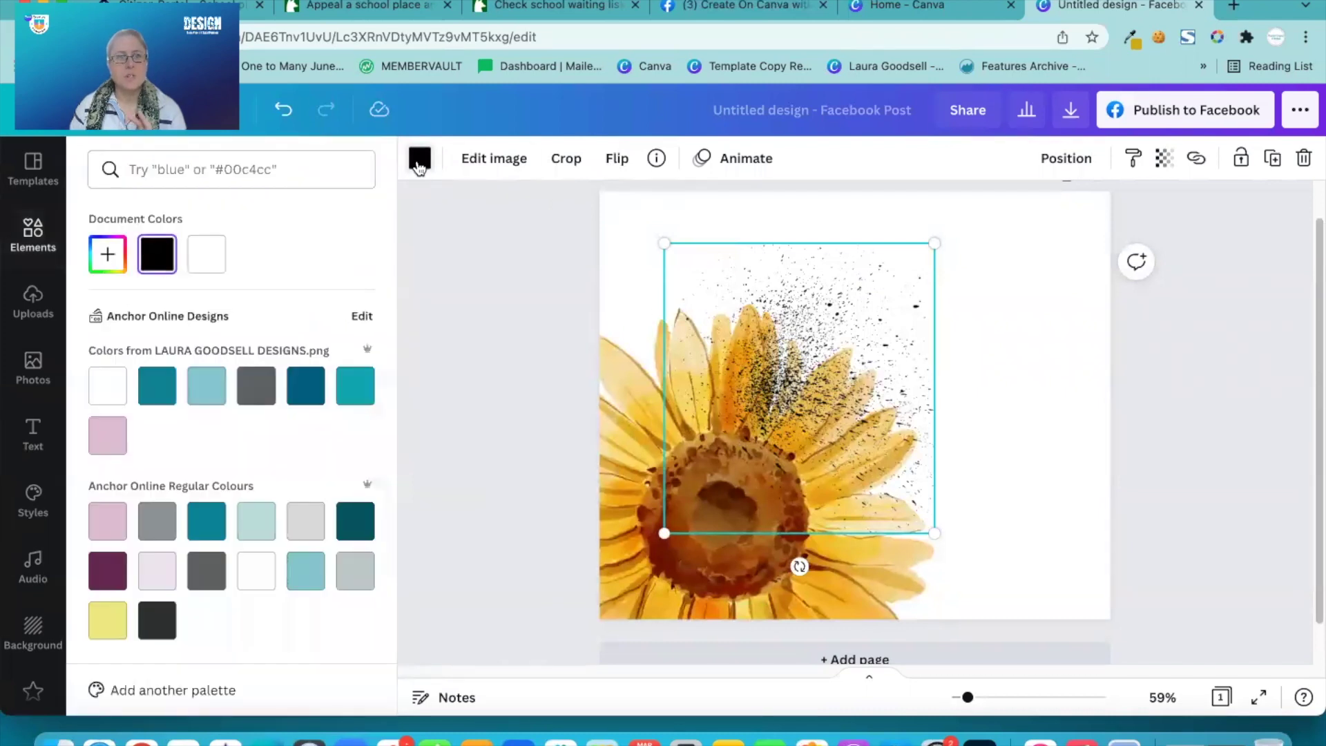
{"action": "left_click", "coordinate": [200, 261]}
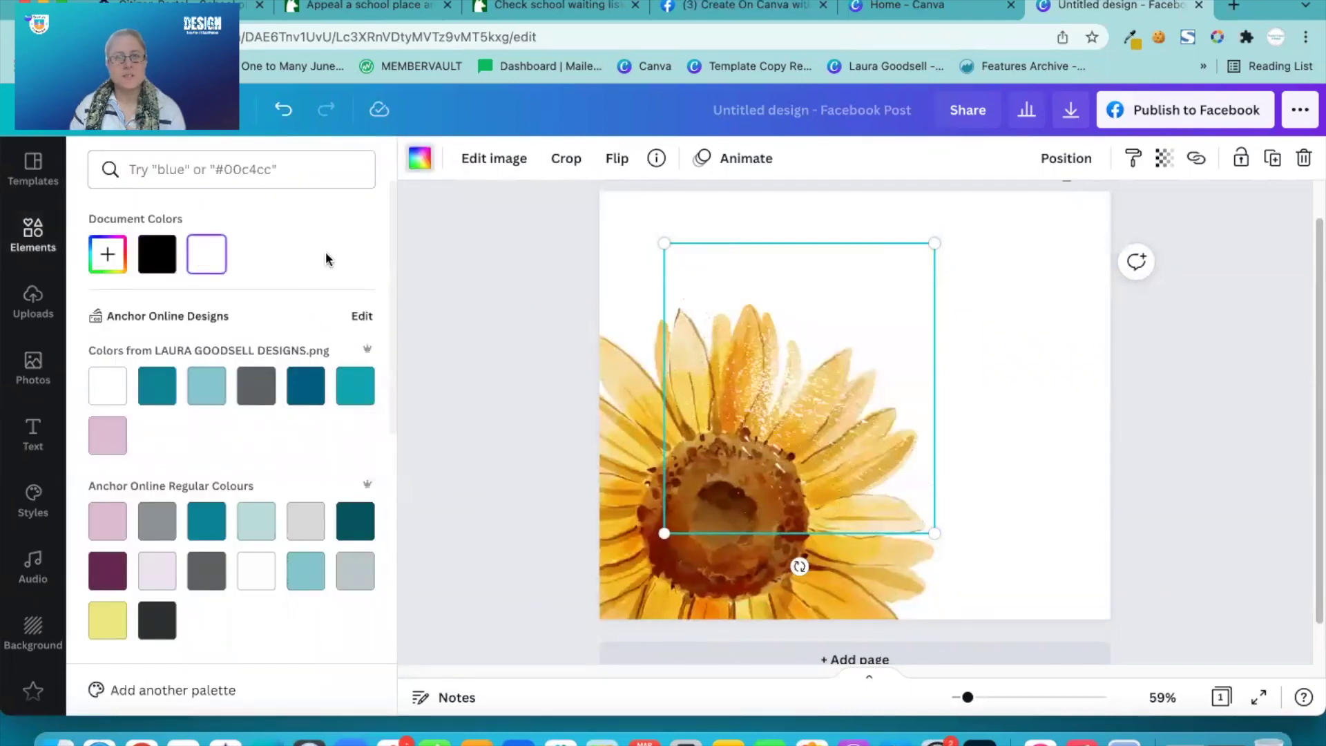
{"action": "left_click_drag", "start_coordinate": [772, 391], "coordinate": [761, 364]}
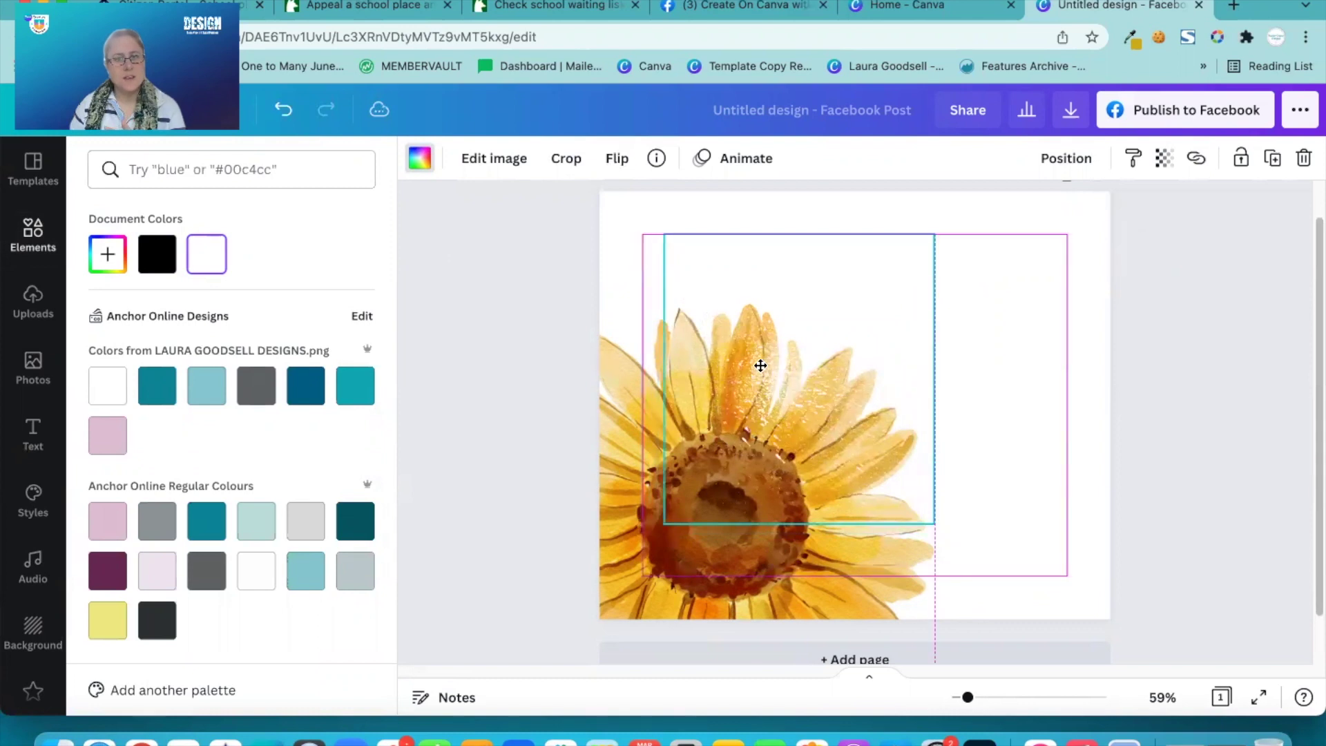
Duplicate the white splatter three times and spread the copies across the petals.
{"action": "left_click", "coordinate": [1275, 161]}
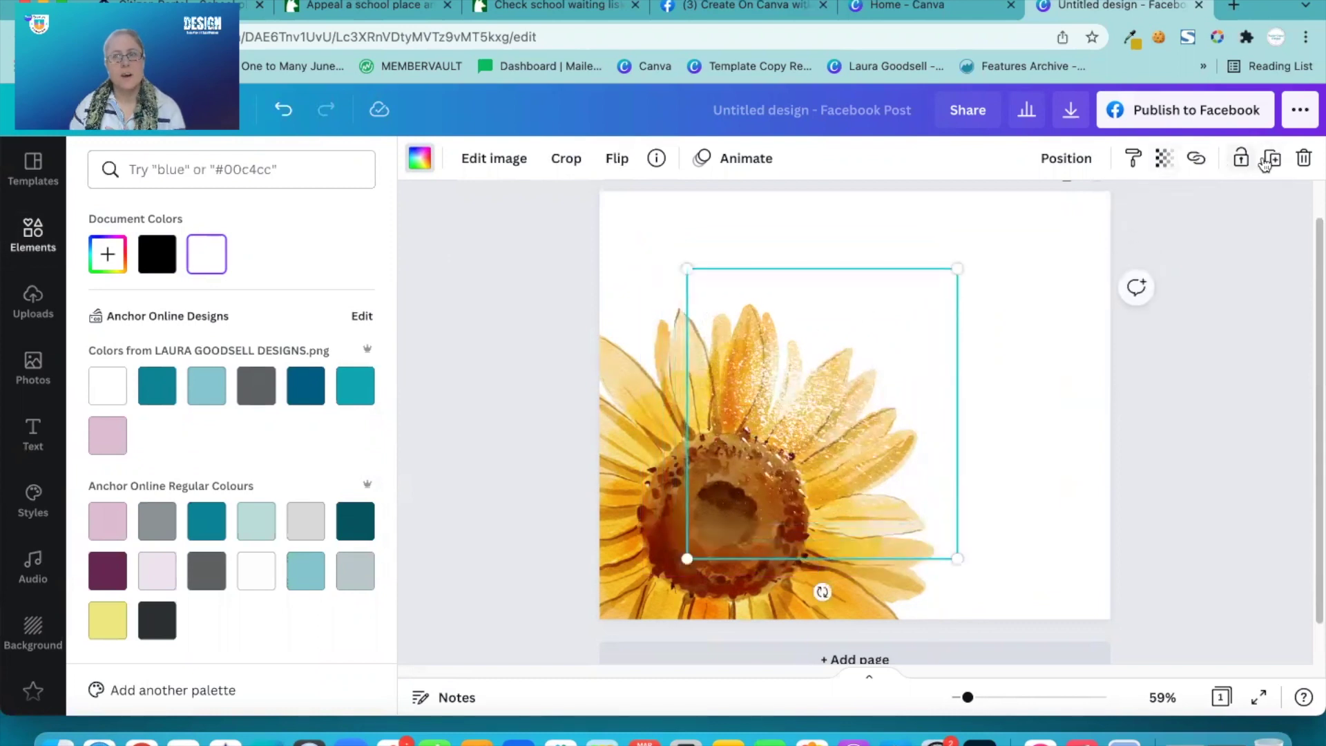
{"action": "left_click_drag", "start_coordinate": [812, 375], "coordinate": [868, 424]}
{"action": "left_click", "coordinate": [1274, 161]}
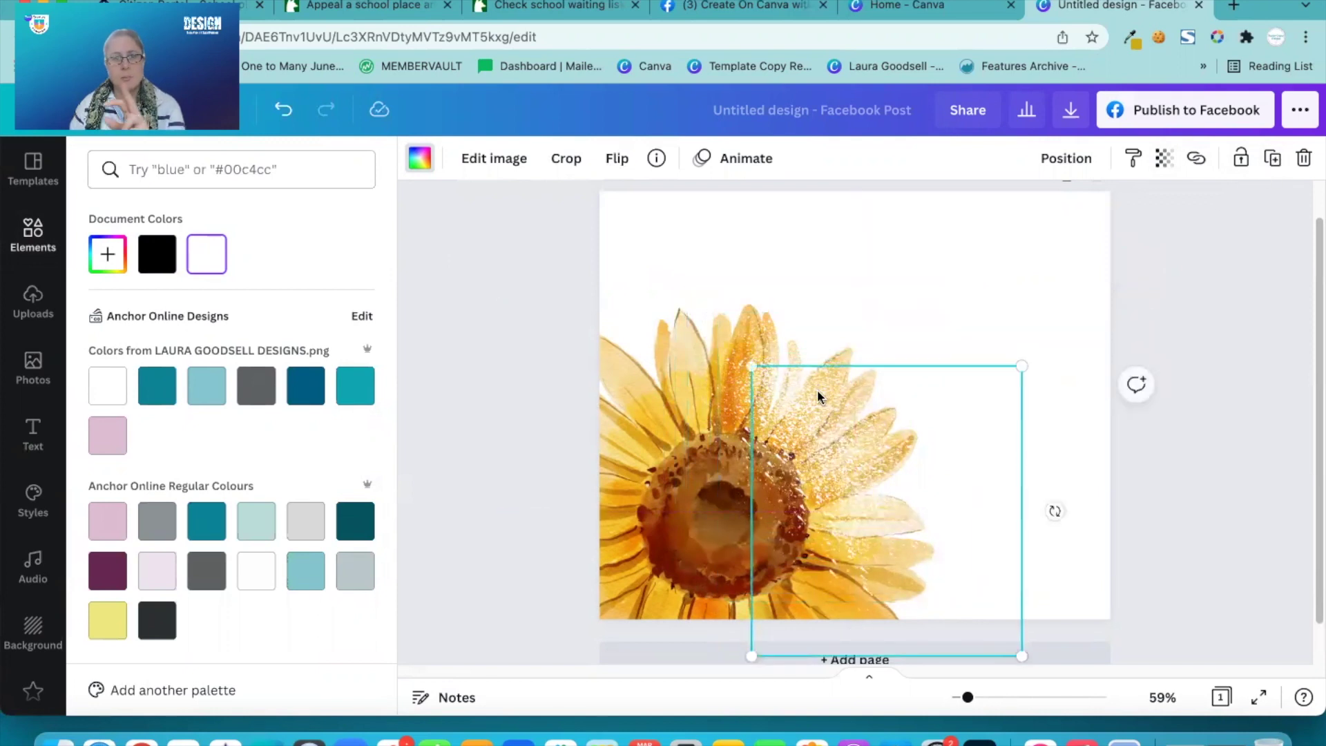
{"action": "left_click", "coordinate": [1274, 159]}
{"action": "left_click_drag", "start_coordinate": [877, 498], "coordinate": [764, 357]}
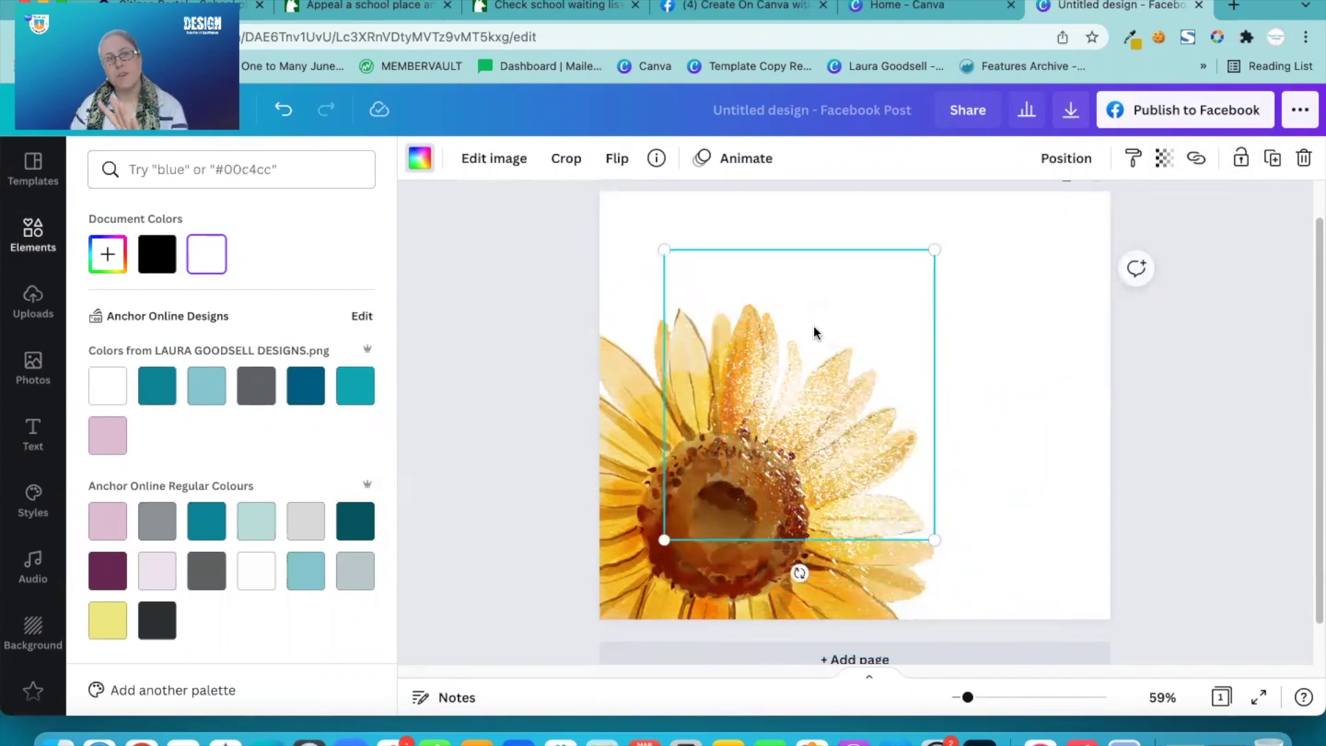
Add several more offset copies, shifting each in a different direction over the flower.
{"action": "left_click", "coordinate": [1274, 160]}
{"action": "left_click_drag", "start_coordinate": [882, 492], "coordinate": [856, 395]}
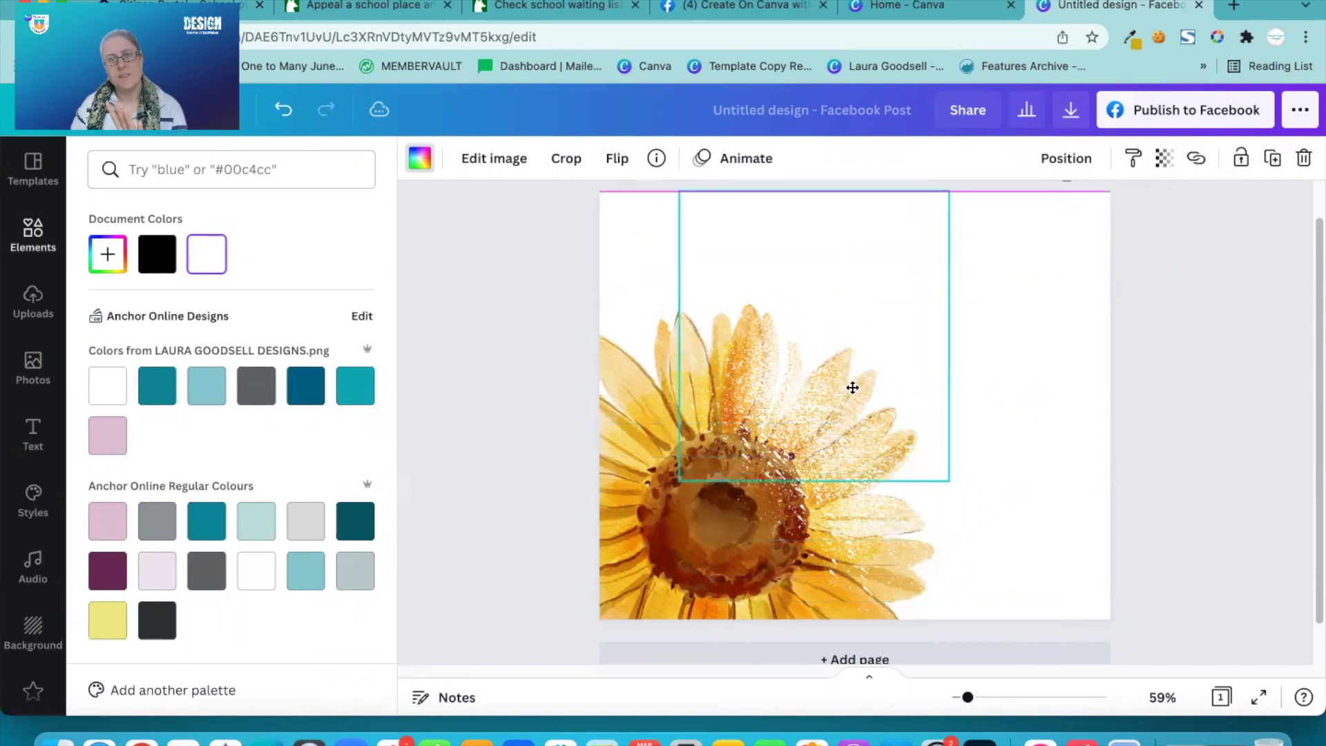
{"action": "left_click", "coordinate": [1277, 166]}
{"action": "left_click_drag", "start_coordinate": [778, 311], "coordinate": [802, 344]}
{"action": "left_click", "coordinate": [1272, 159]}
{"action": "left_click", "coordinate": [1274, 162]}
{"action": "left_click_drag", "start_coordinate": [865, 397], "coordinate": [887, 438]}
{"action": "left_click_drag", "start_coordinate": [856, 355], "coordinate": [855, 464]}
Make further copies and push them right, aligning the last against the guides.
{"action": "left_click", "coordinate": [1272, 158]}
{"action": "left_click_drag", "start_coordinate": [766, 328], "coordinate": [895, 412]}
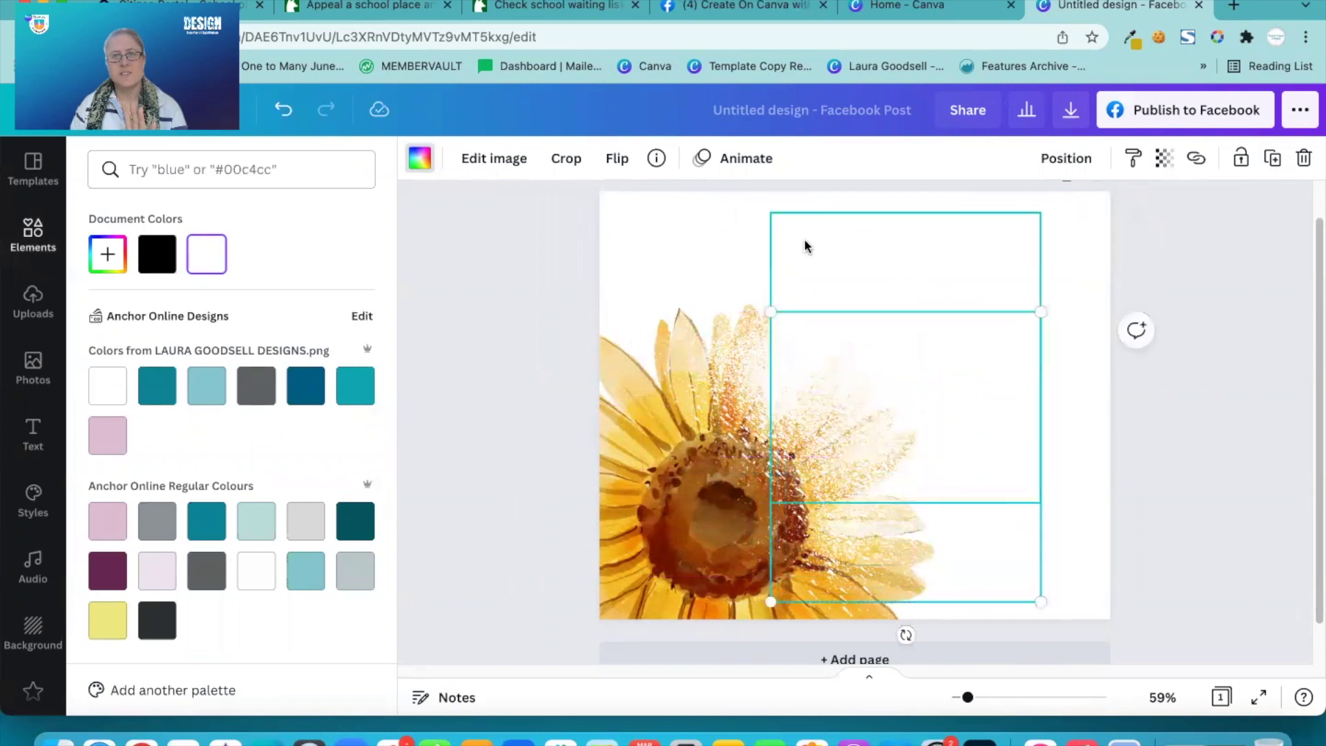
{"action": "left_click_drag", "start_coordinate": [734, 296], "coordinate": [719, 332]}
{"action": "left_click", "coordinate": [1263, 160]}
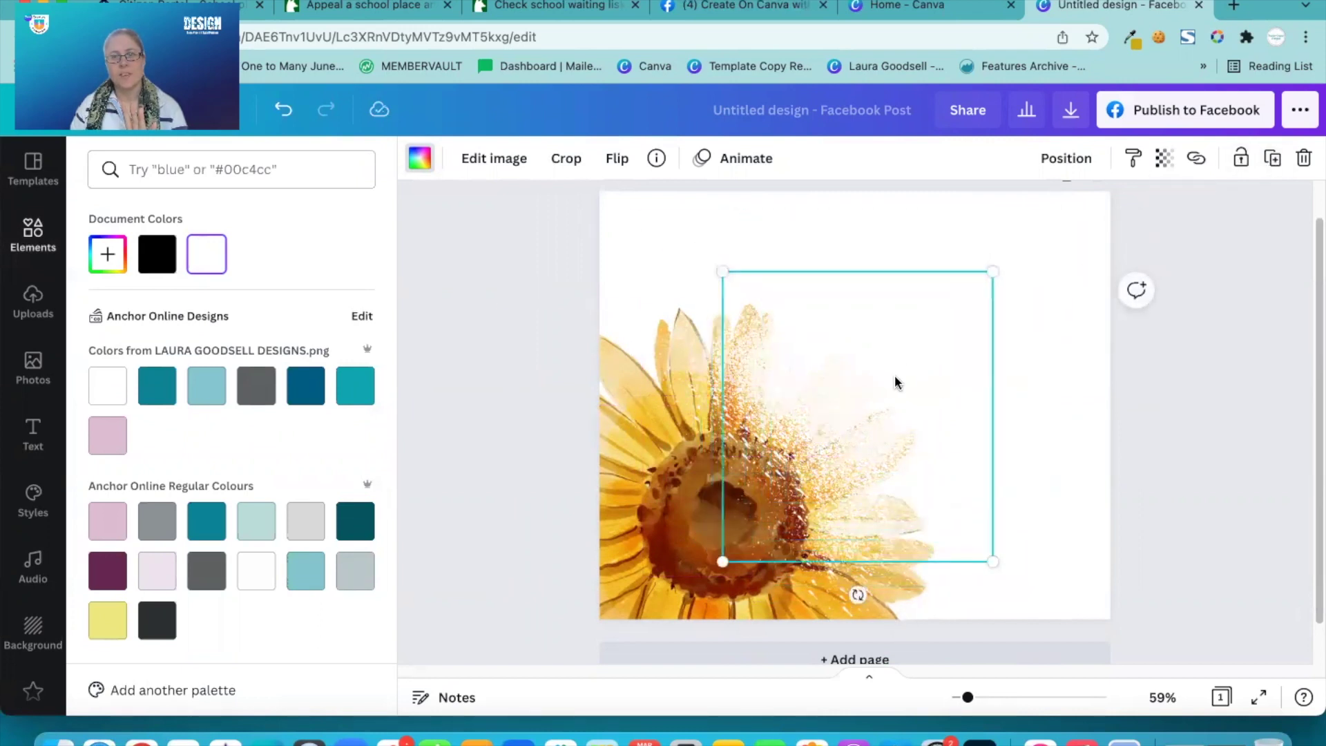
{"action": "left_click_drag", "start_coordinate": [895, 383], "coordinate": [903, 310]}
{"action": "left_click_drag", "start_coordinate": [1061, 249], "coordinate": [894, 281]}
Duplicate another faded copy three more times, centring the layers over the flower.
{"action": "left_click", "coordinate": [1024, 364]}
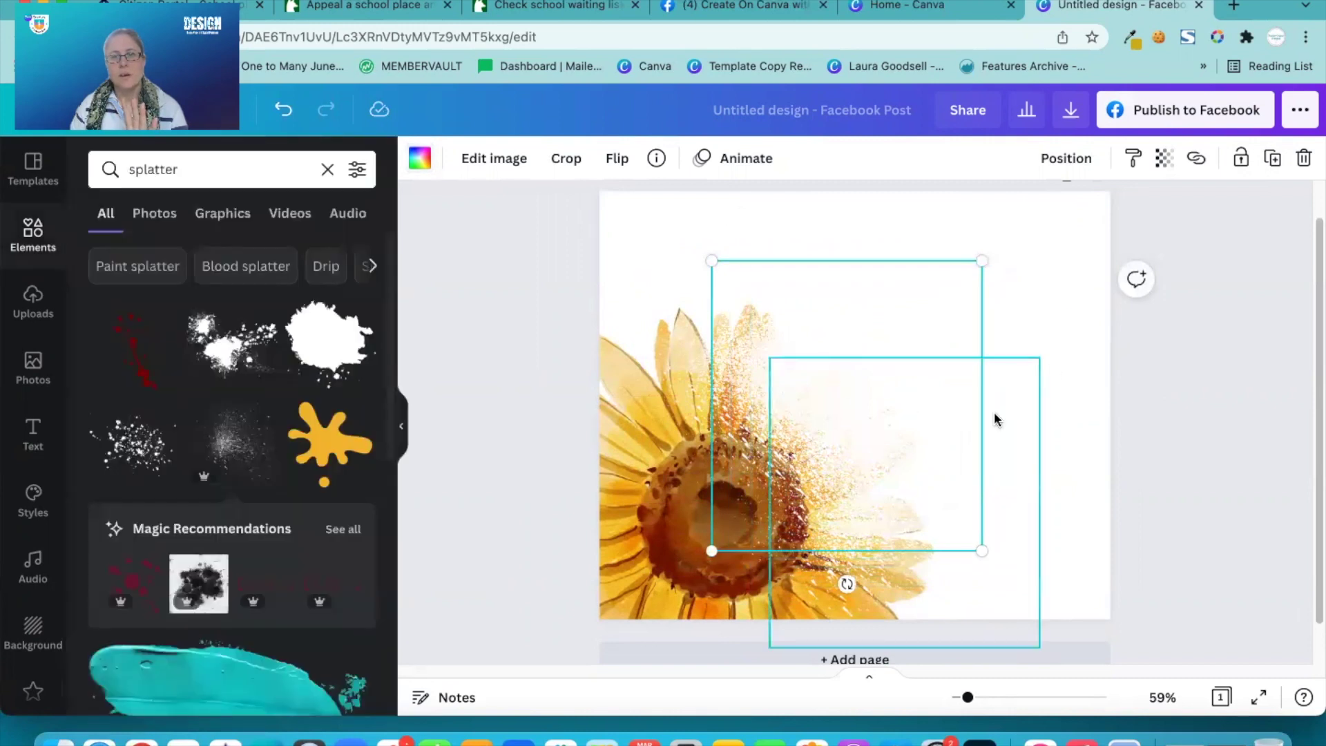
{"action": "left_click", "coordinate": [1268, 160]}
{"action": "left_click_drag", "start_coordinate": [897, 548], "coordinate": [924, 525]}
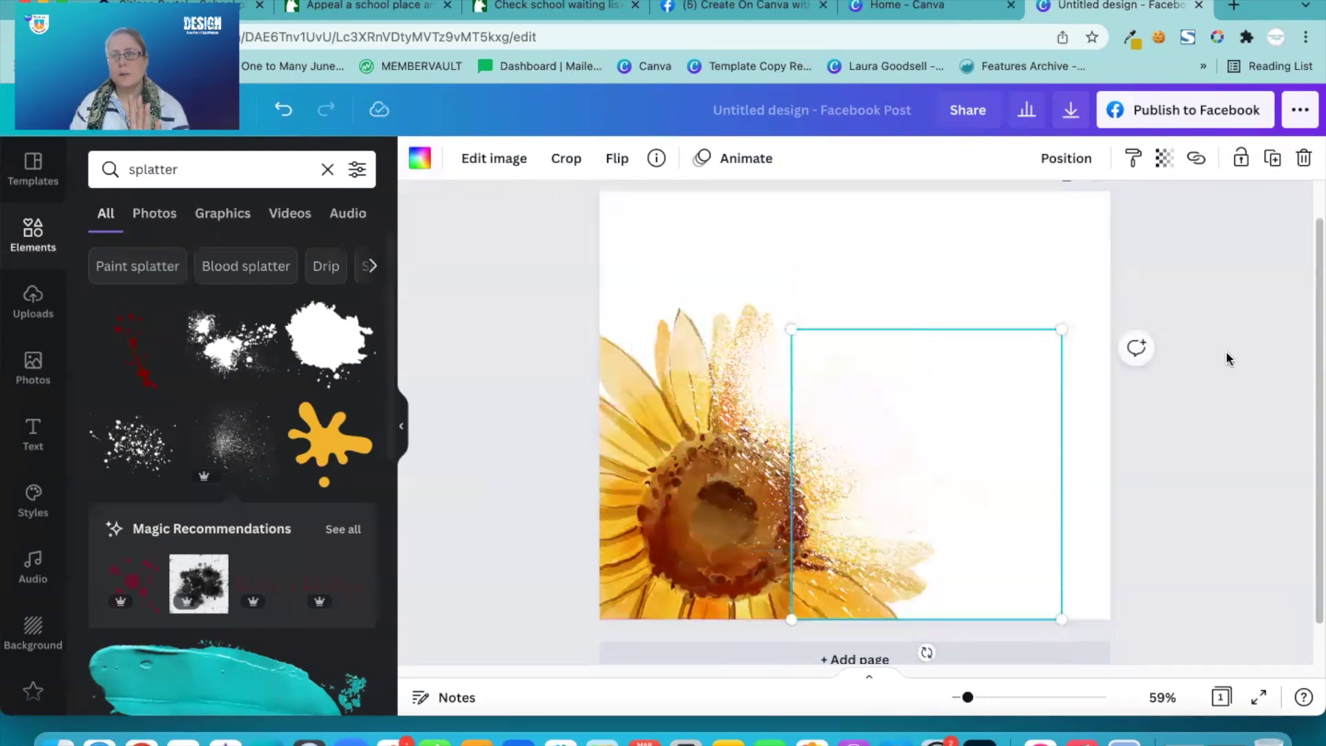
{"action": "left_click", "coordinate": [1288, 161]}
{"action": "left_click_drag", "start_coordinate": [873, 450], "coordinate": [878, 390]}
{"action": "left_click", "coordinate": [1283, 158]}
{"action": "left_click_drag", "start_coordinate": [960, 380], "coordinate": [822, 294]}
{"action": "left_click_drag", "start_coordinate": [904, 317], "coordinate": [996, 418]}
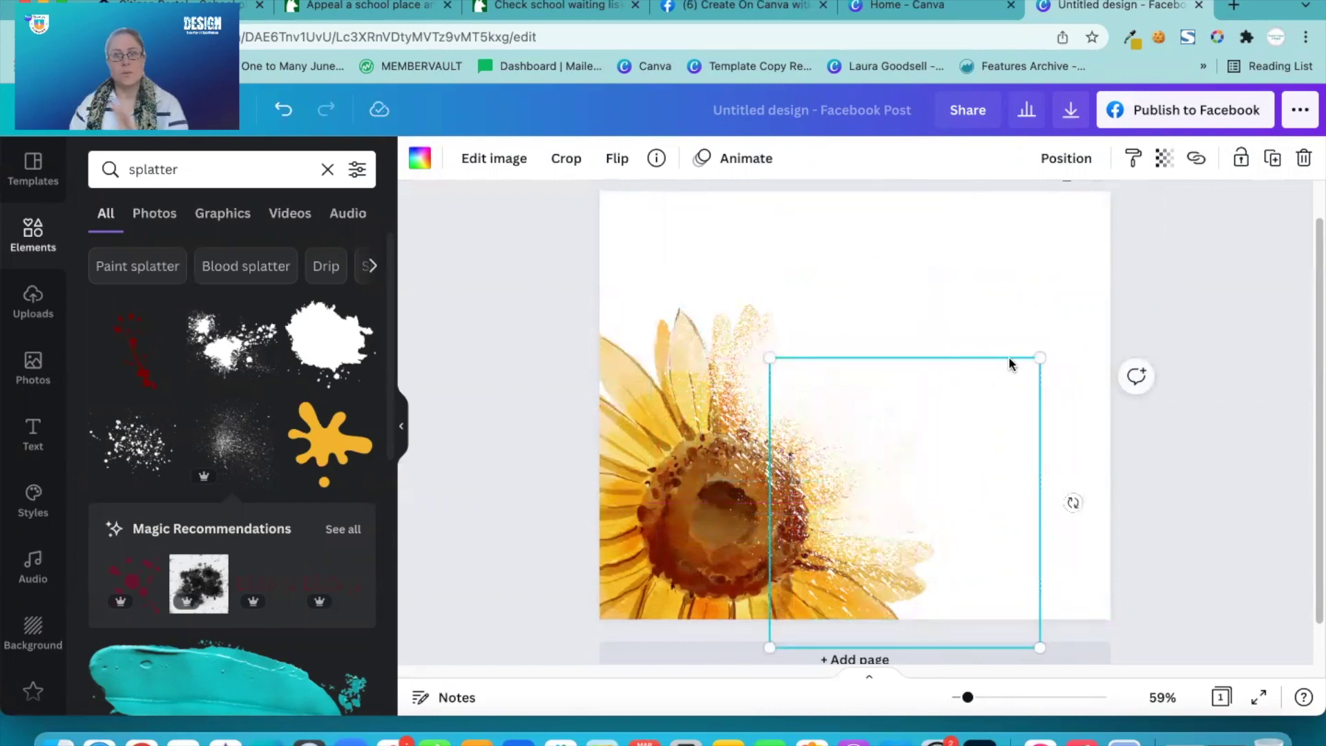
{"action": "left_click", "coordinate": [533, 375]}
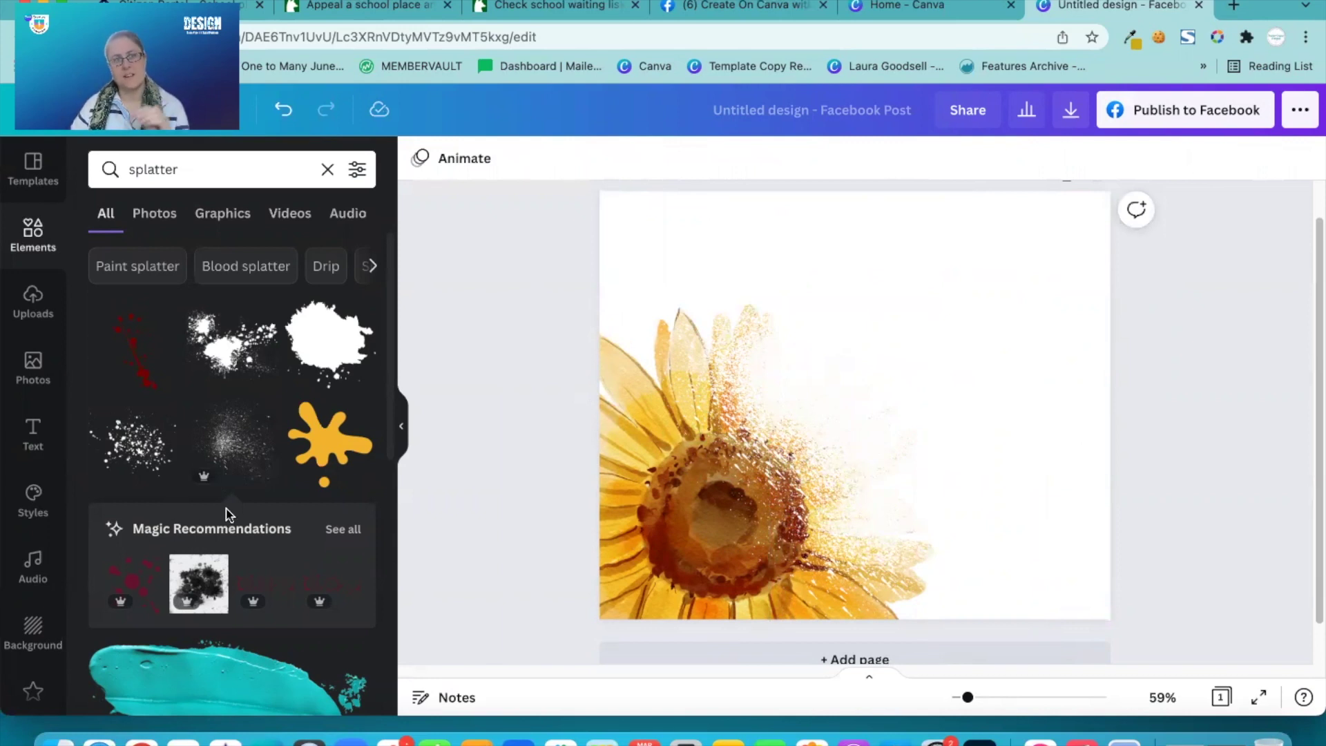
Add the black splatter onto the petals and recolour it sunflower yellow #EDC13E sampled from the flower.
{"action": "left_click", "coordinate": [141, 448]}
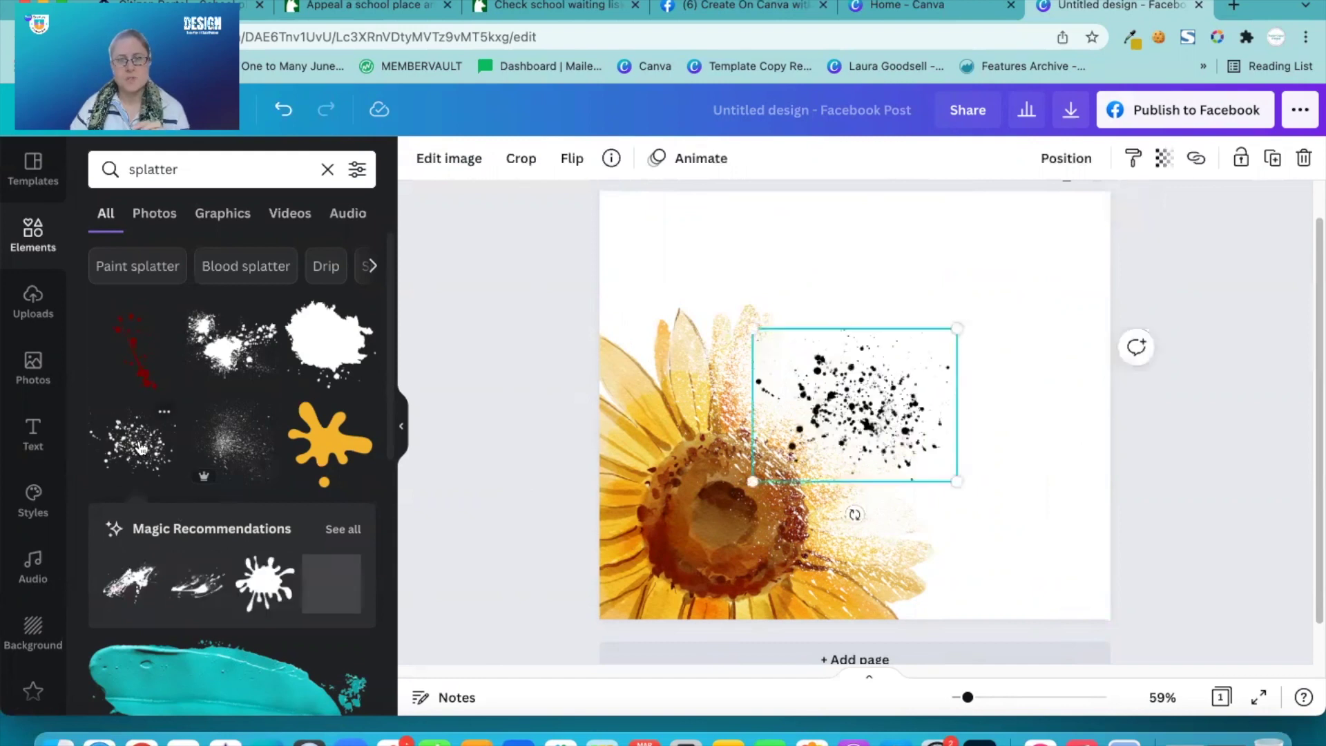
{"action": "left_click_drag", "start_coordinate": [858, 395], "coordinate": [789, 363]}
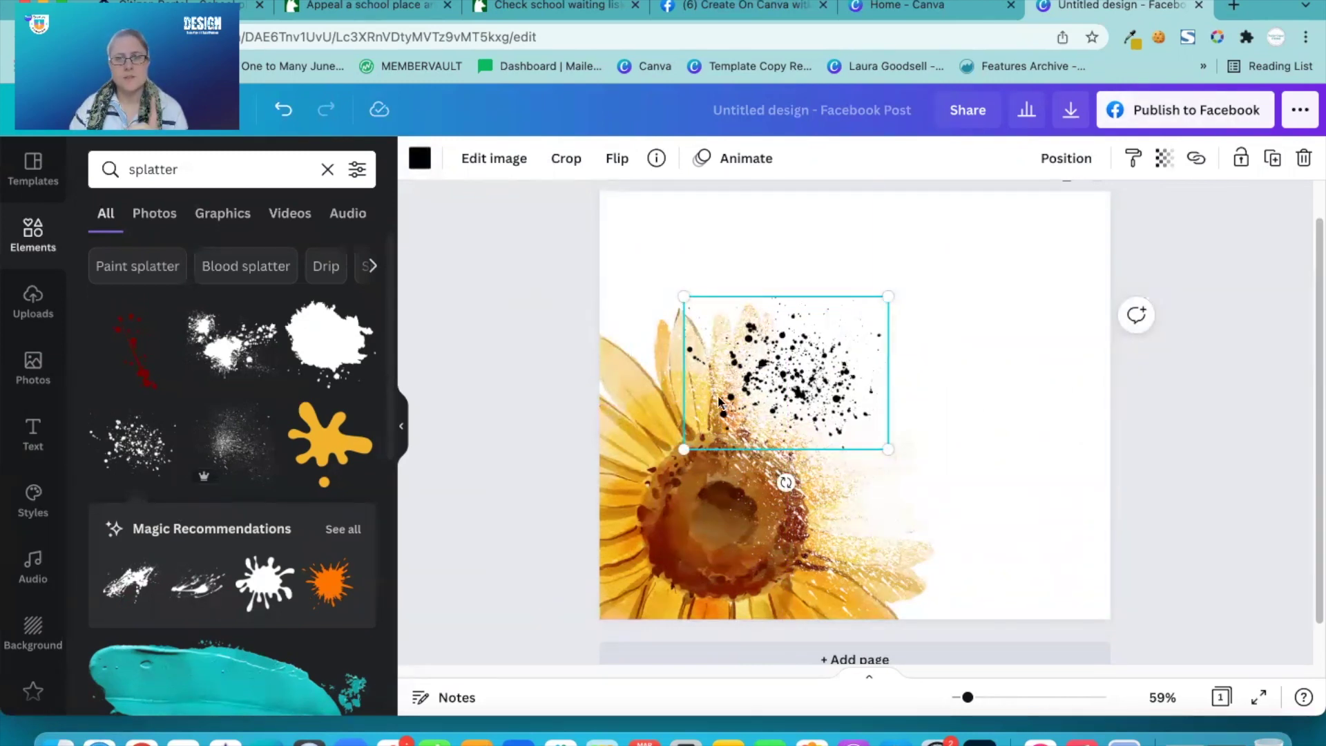
{"action": "left_click", "coordinate": [419, 160]}
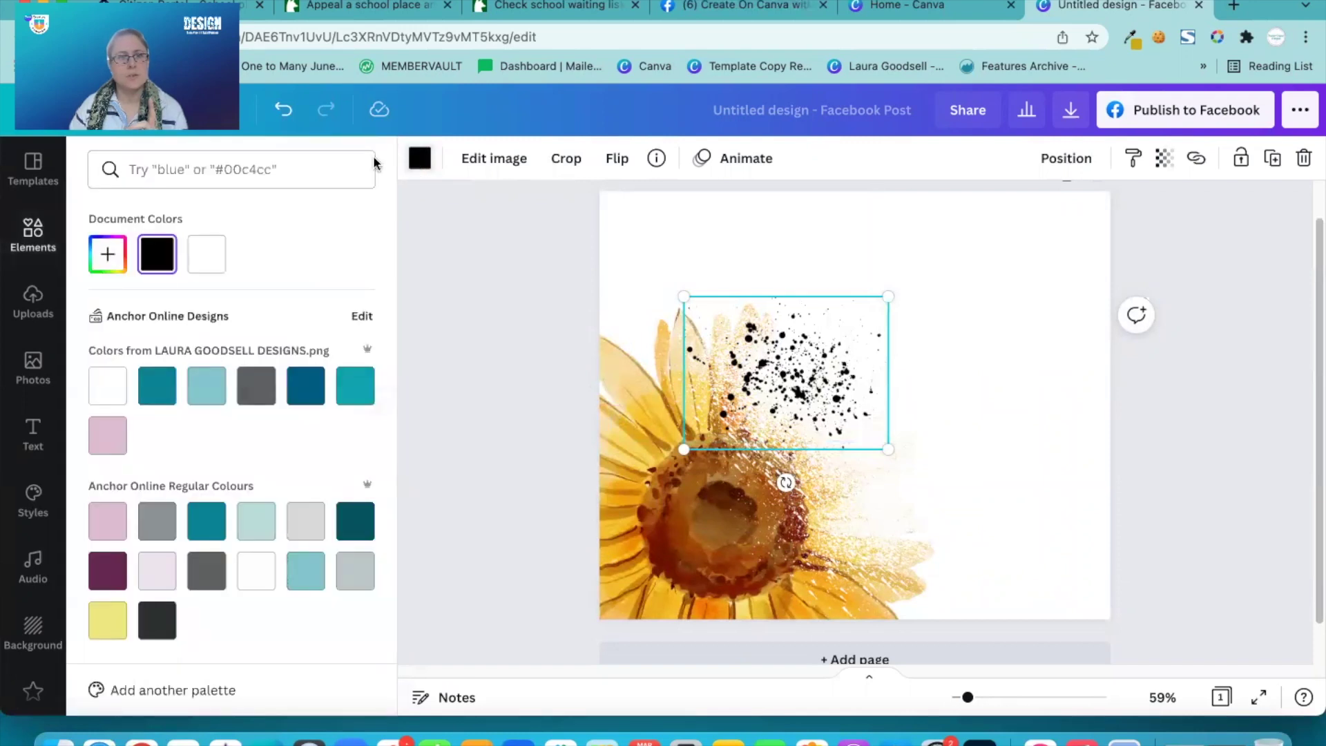
{"action": "left_click", "coordinate": [97, 265]}
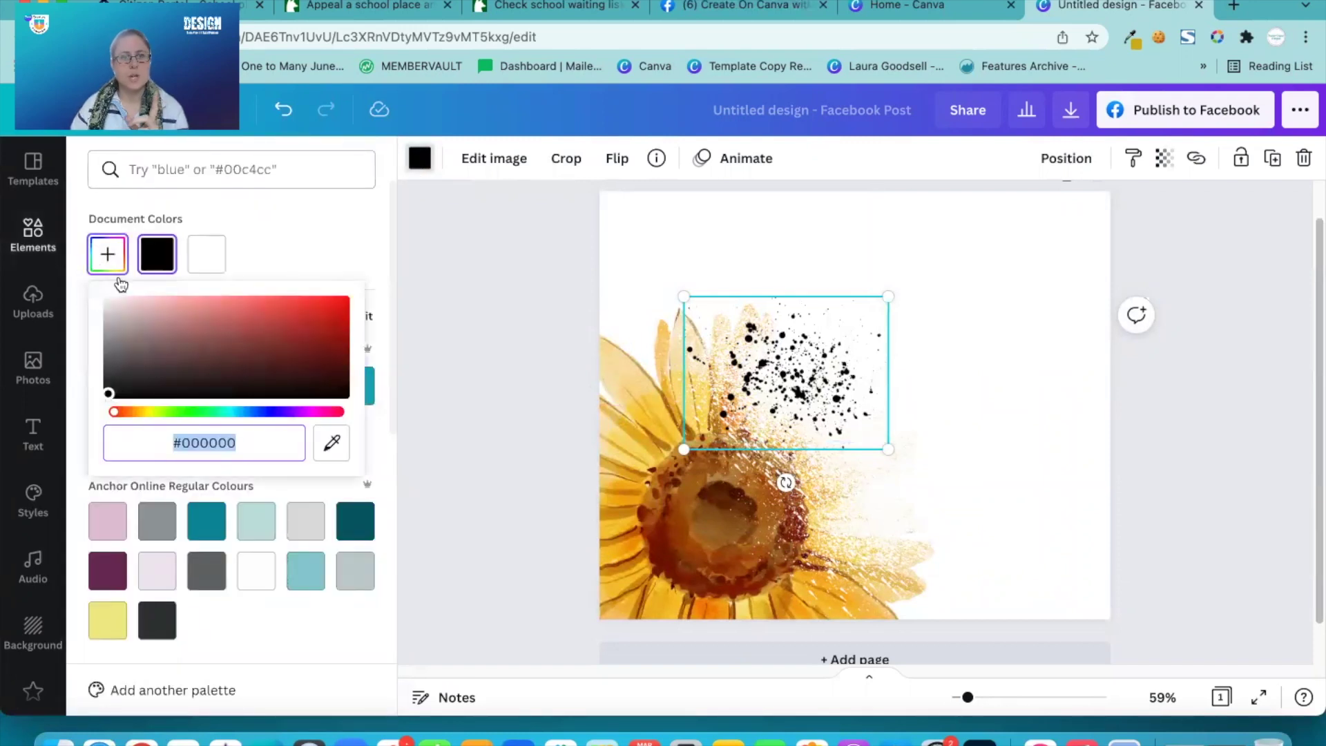
{"action": "left_click", "coordinate": [331, 443]}
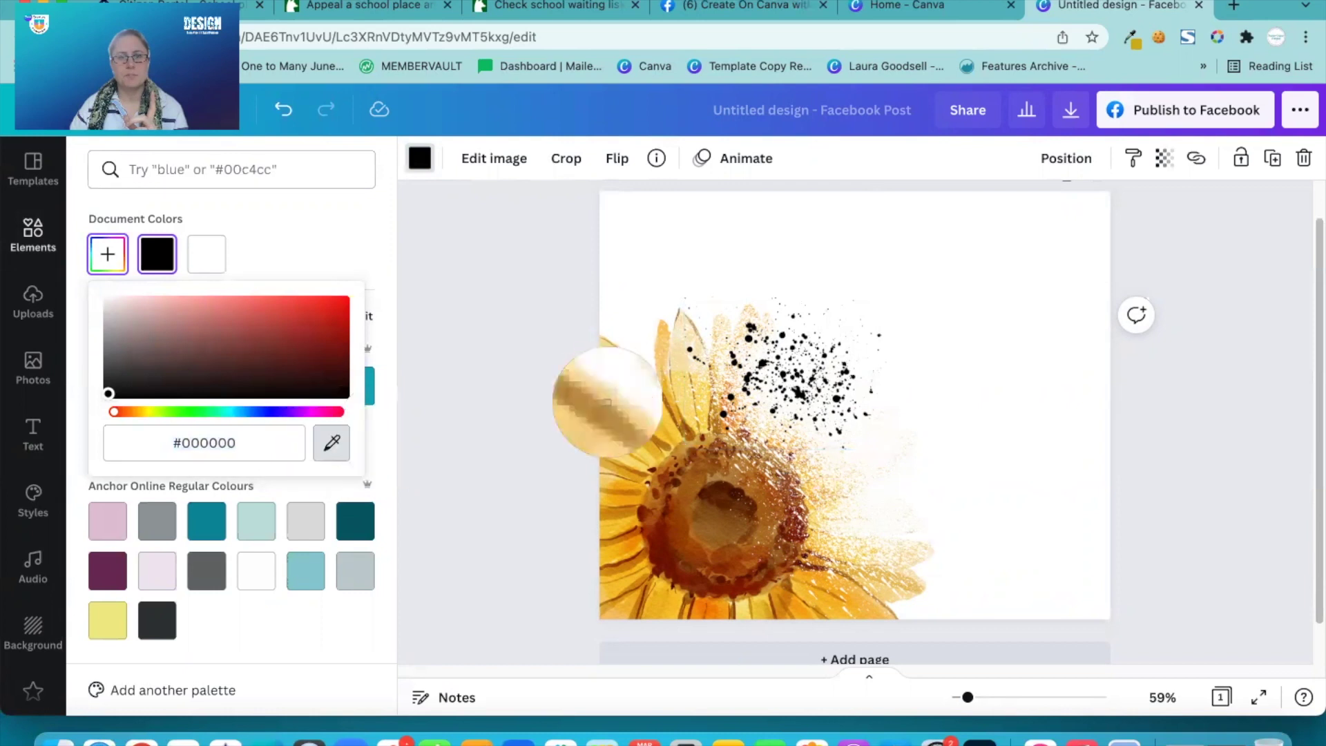
{"action": "left_click", "coordinate": [648, 410]}
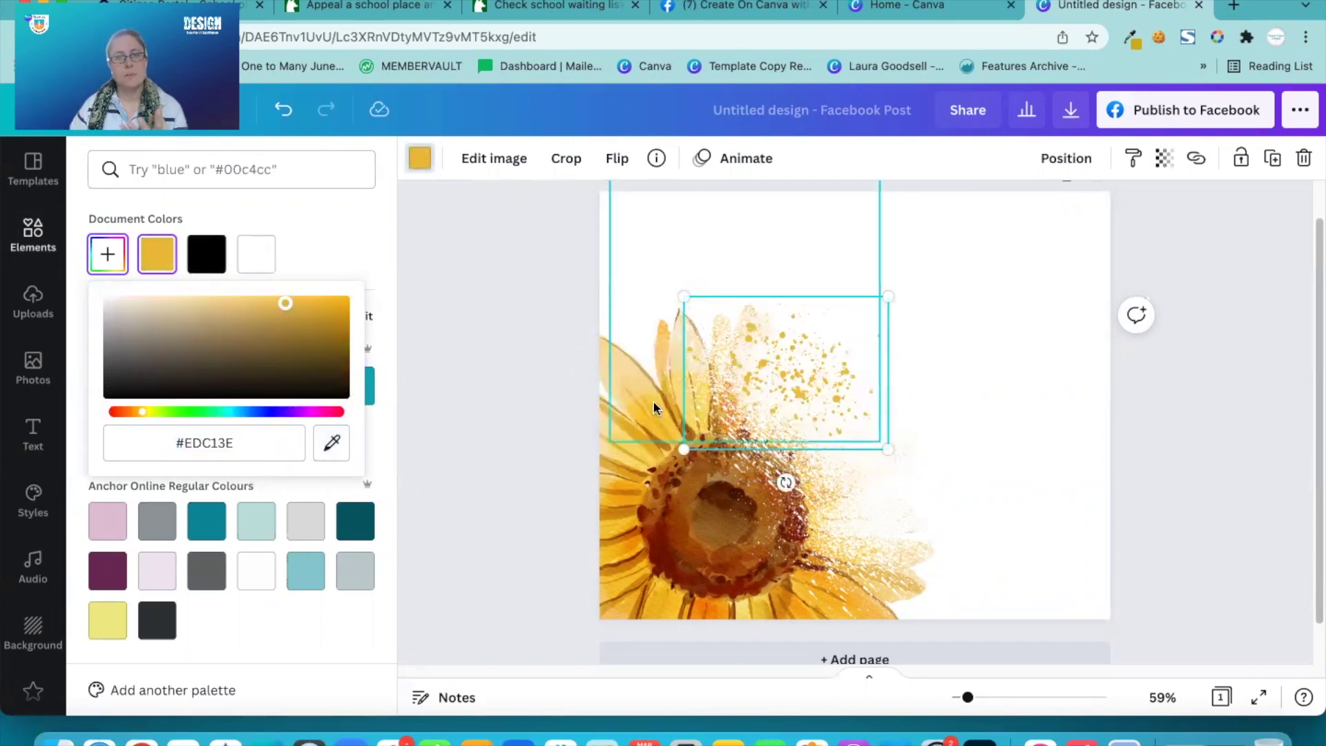
Duplicate the yellow splatter and recolour the copy a pale peach sampled from the petals.
{"action": "left_click", "coordinate": [1272, 158]}
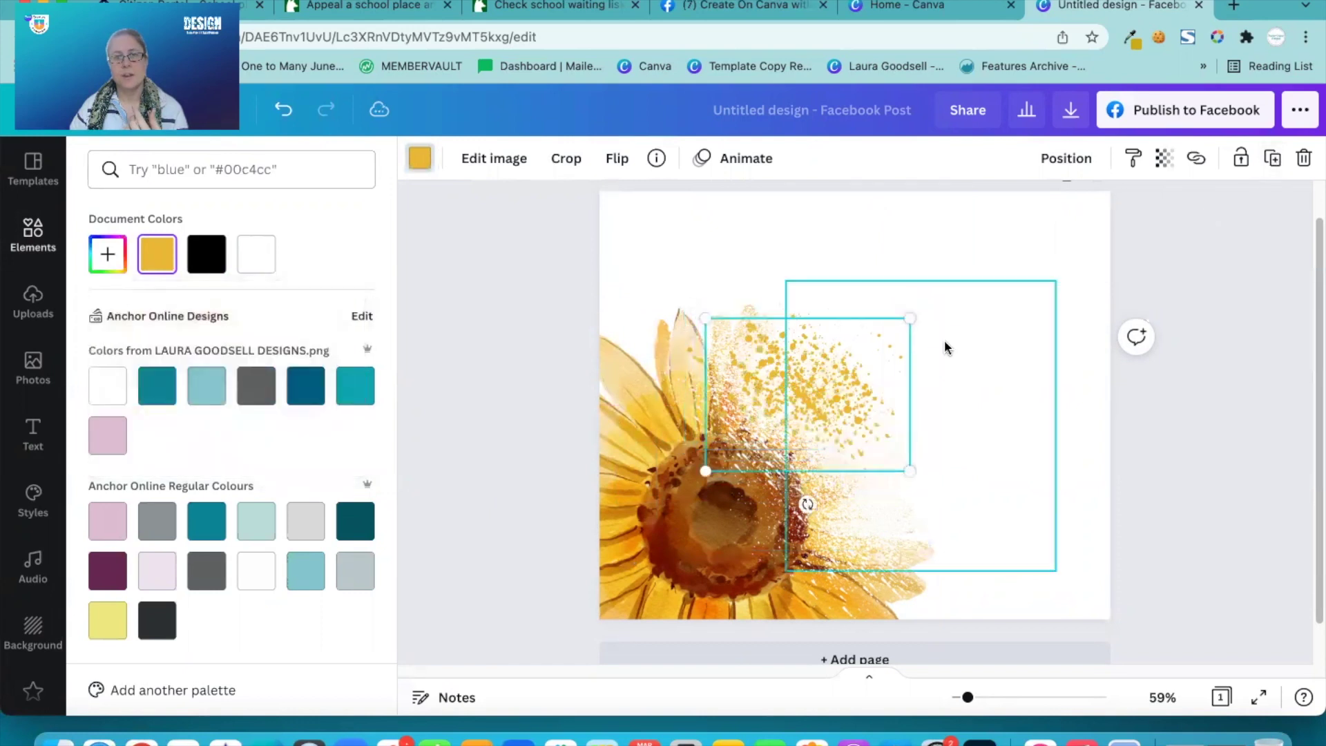
{"action": "left_click_drag", "start_coordinate": [867, 427], "coordinate": [805, 374]}
{"action": "left_click", "coordinate": [107, 253]}
{"action": "left_click", "coordinate": [331, 443]}
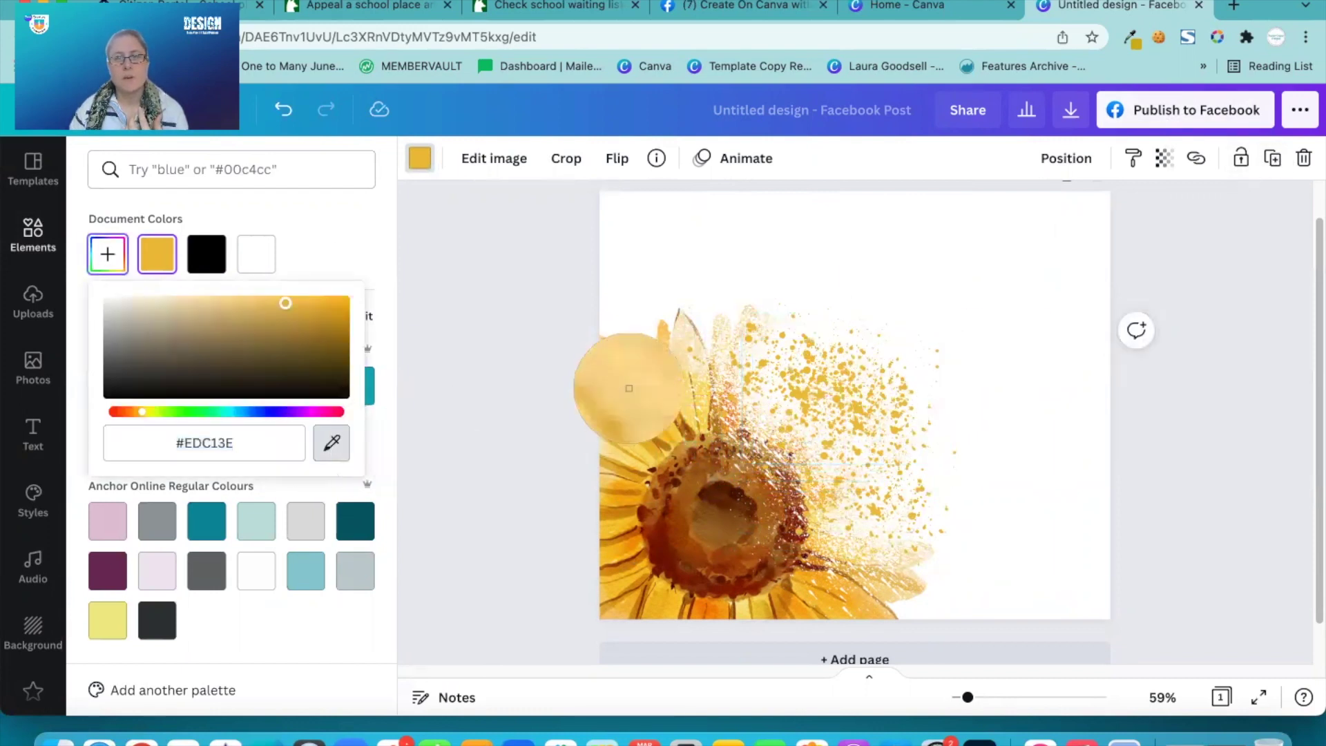
{"action": "left_click", "coordinate": [624, 359]}
{"action": "left_click_drag", "start_coordinate": [880, 383], "coordinate": [905, 457]}
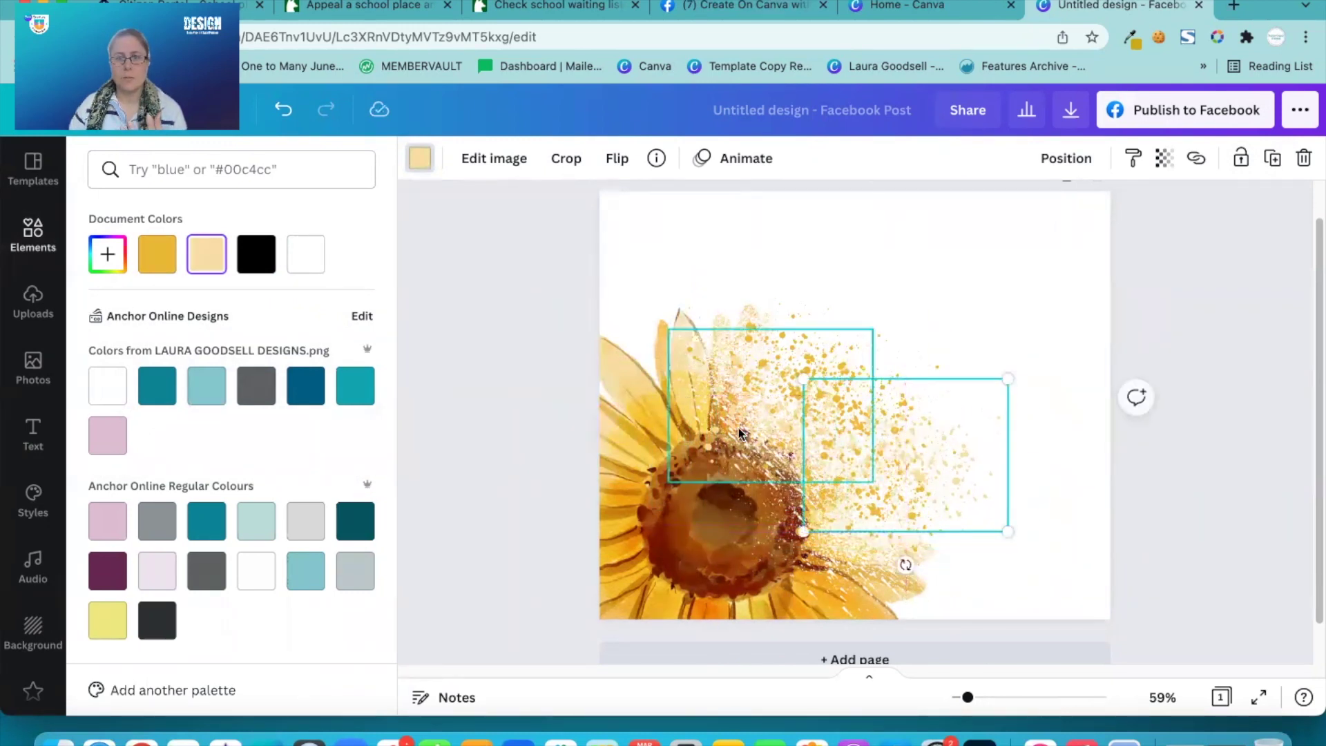
Reposition the gold and peach splashes around the flower's right side.
{"action": "left_click_drag", "start_coordinate": [719, 408], "coordinate": [773, 333]}
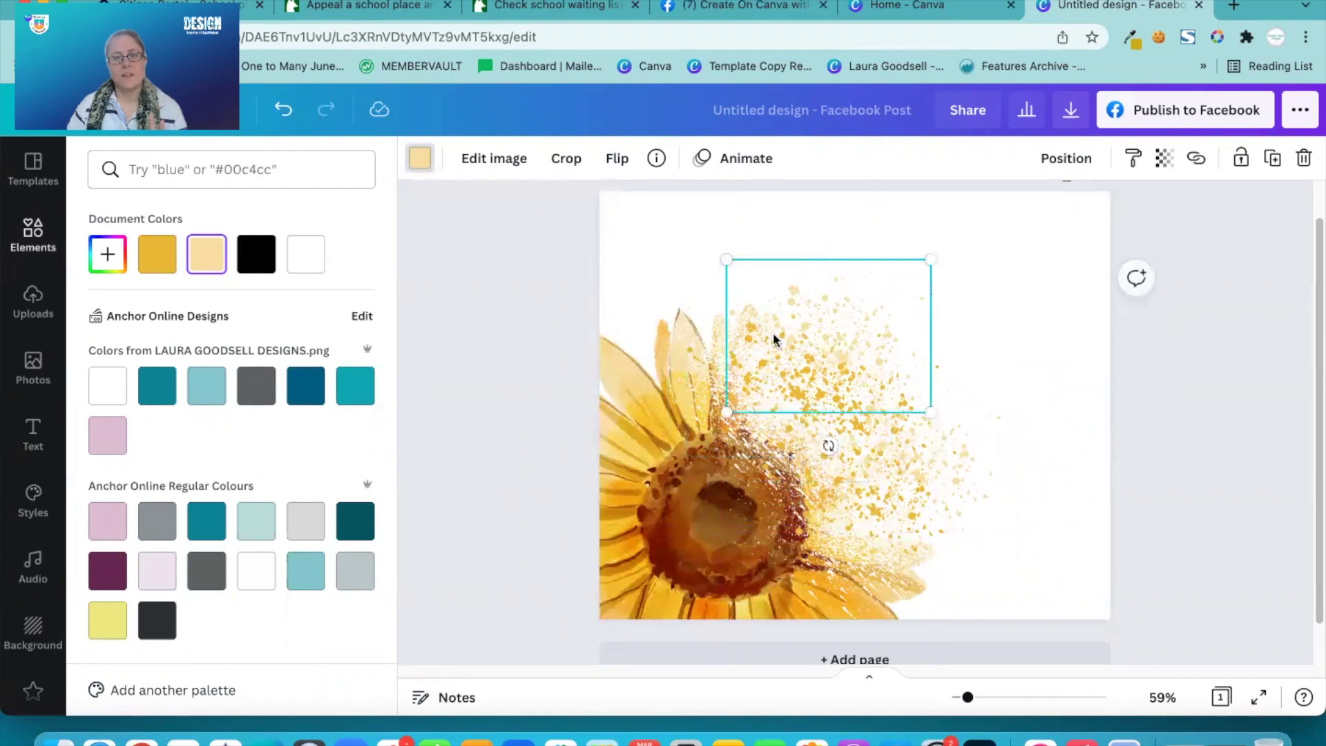
{"action": "left_click_drag", "start_coordinate": [681, 511], "coordinate": [760, 453]}
{"action": "left_click_drag", "start_coordinate": [756, 509], "coordinate": [794, 528]}
{"action": "left_click_drag", "start_coordinate": [898, 456], "coordinate": [776, 454]}
Duplicate a splash and recolour it brown #A86414 sampled from the flower centre.
{"action": "left_click", "coordinate": [1272, 158]}
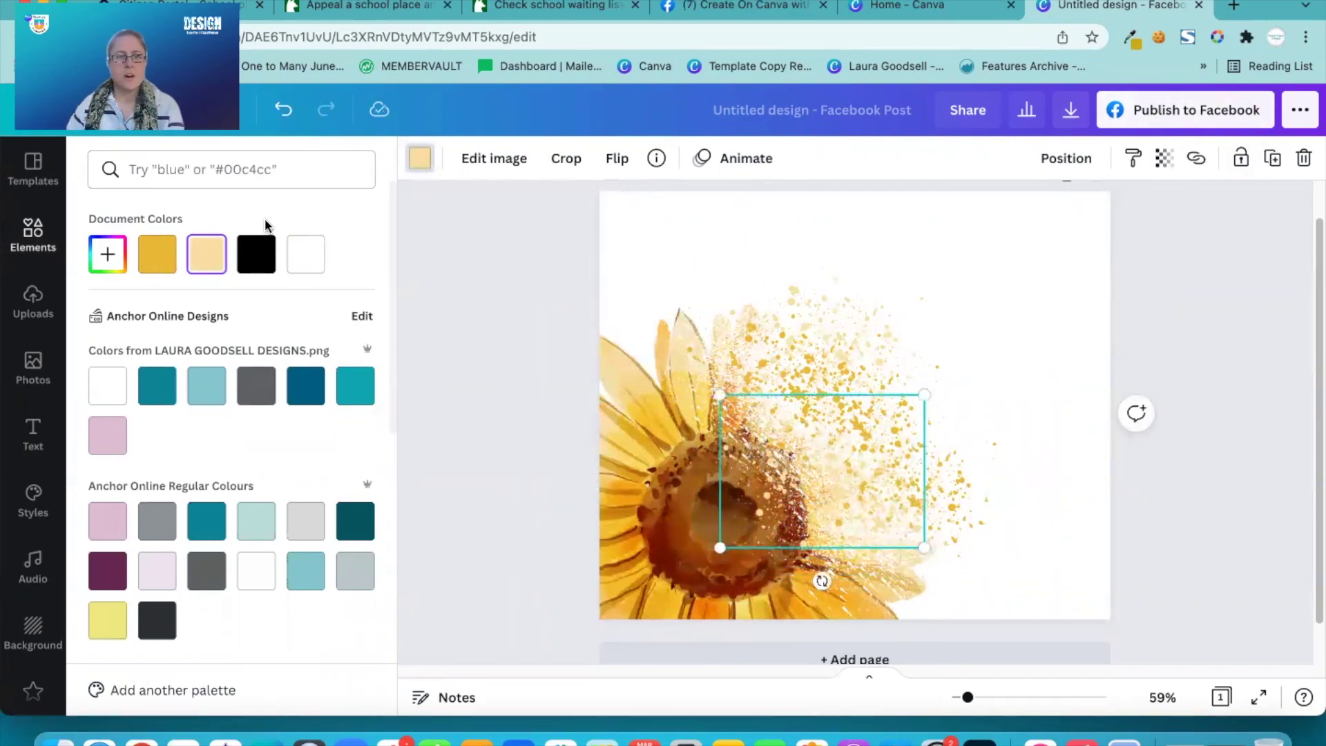
{"action": "left_click", "coordinate": [108, 254]}
{"action": "left_click", "coordinate": [331, 443]}
{"action": "left_click", "coordinate": [691, 497]}
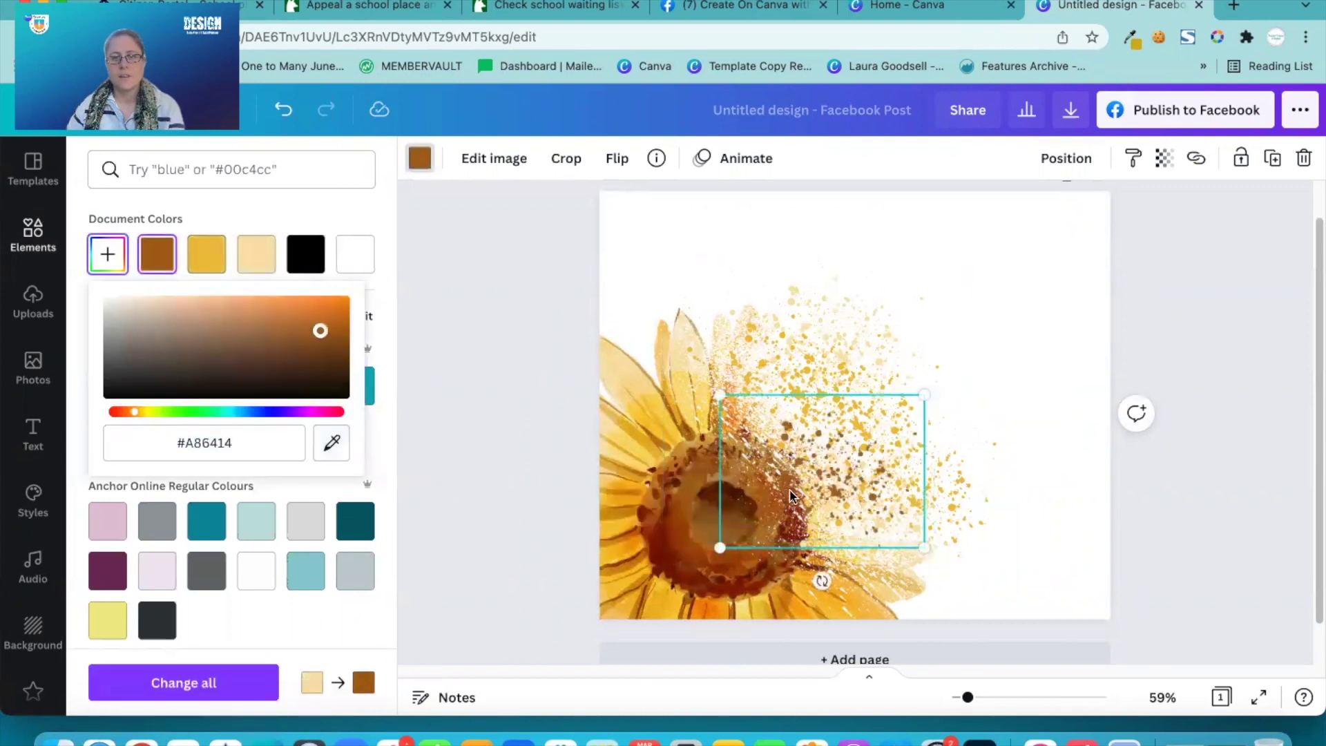
{"action": "left_click_drag", "start_coordinate": [792, 493], "coordinate": [781, 492]}
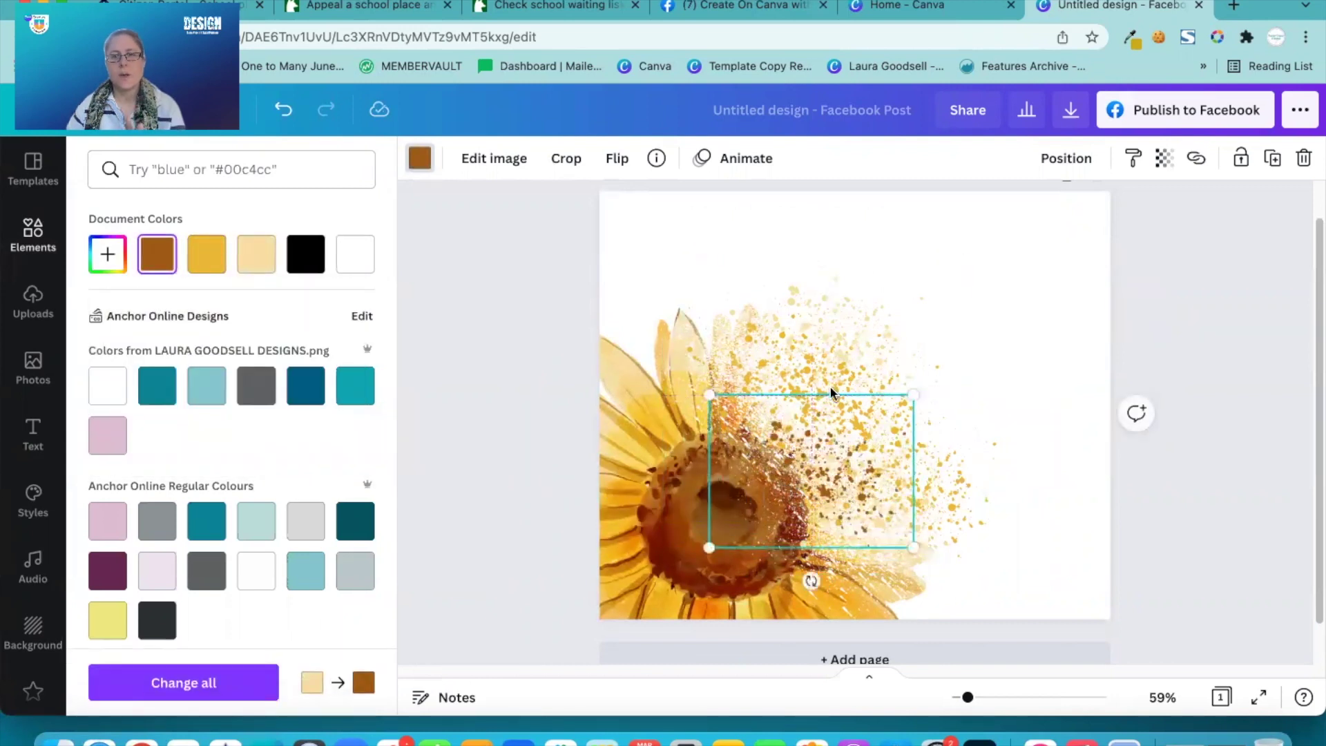
Move the upper pale peach splash into the upper right of the flower.
{"action": "left_click", "coordinate": [837, 336]}
{"action": "left_click_drag", "start_coordinate": [824, 352], "coordinate": [1020, 396]}
{"action": "left_click_drag", "start_coordinate": [1023, 331], "coordinate": [996, 439]}
{"action": "left_click_drag", "start_coordinate": [877, 317], "coordinate": [876, 297]}
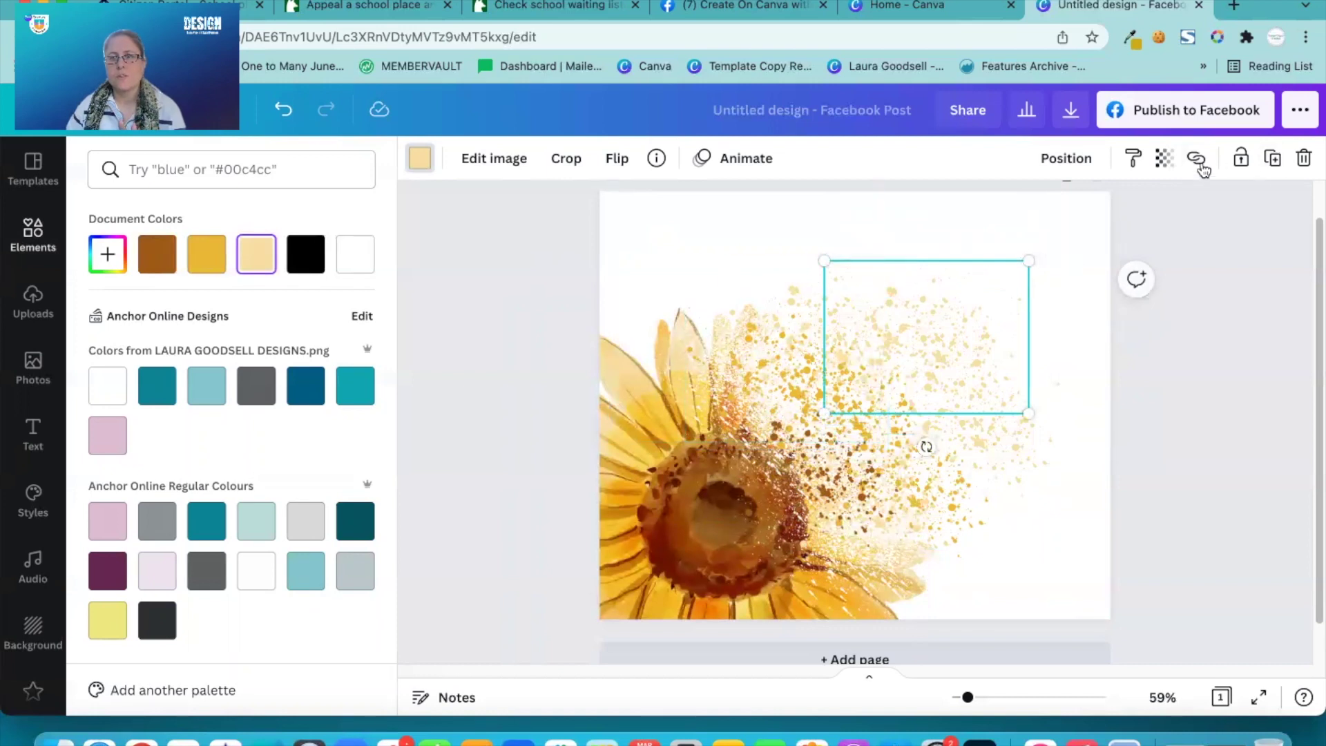
Recolour a splatter gold #D39517 sampled from the sunflower and move it left and down.
{"action": "left_click", "coordinate": [108, 256]}
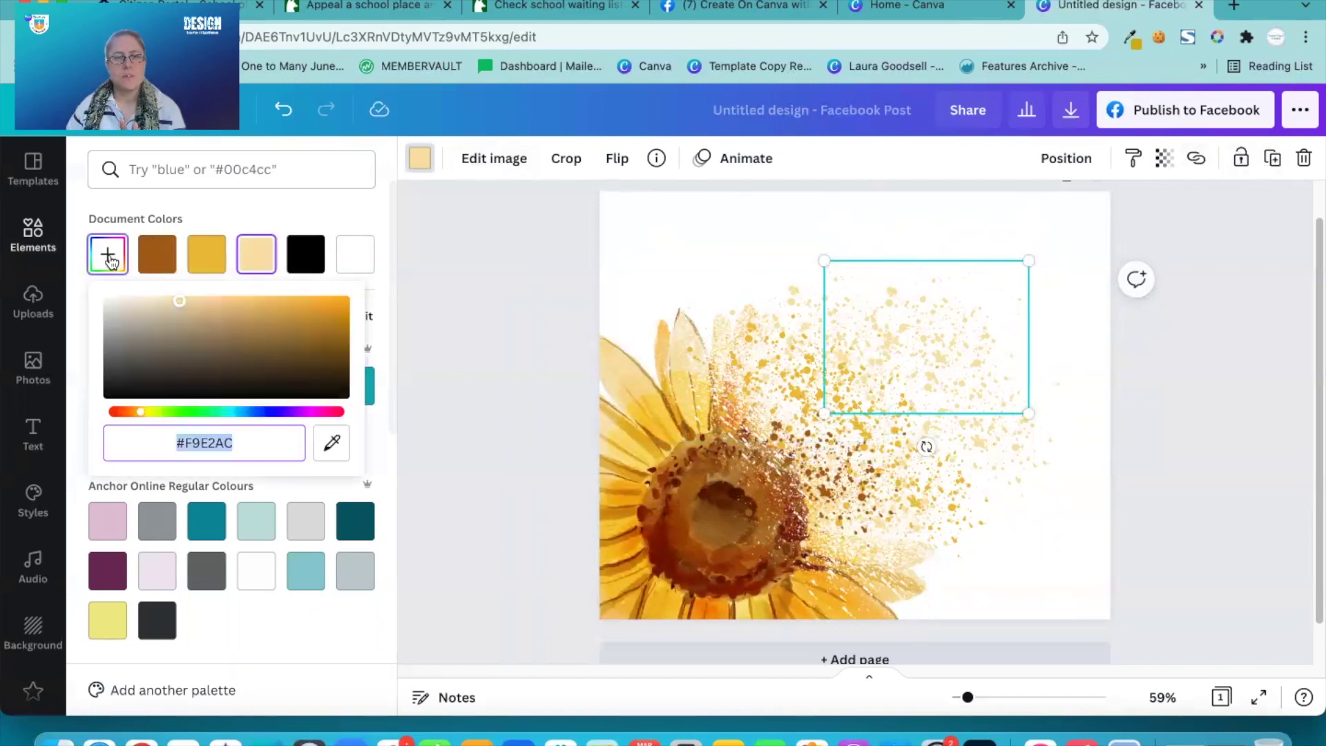
{"action": "left_click", "coordinate": [332, 443]}
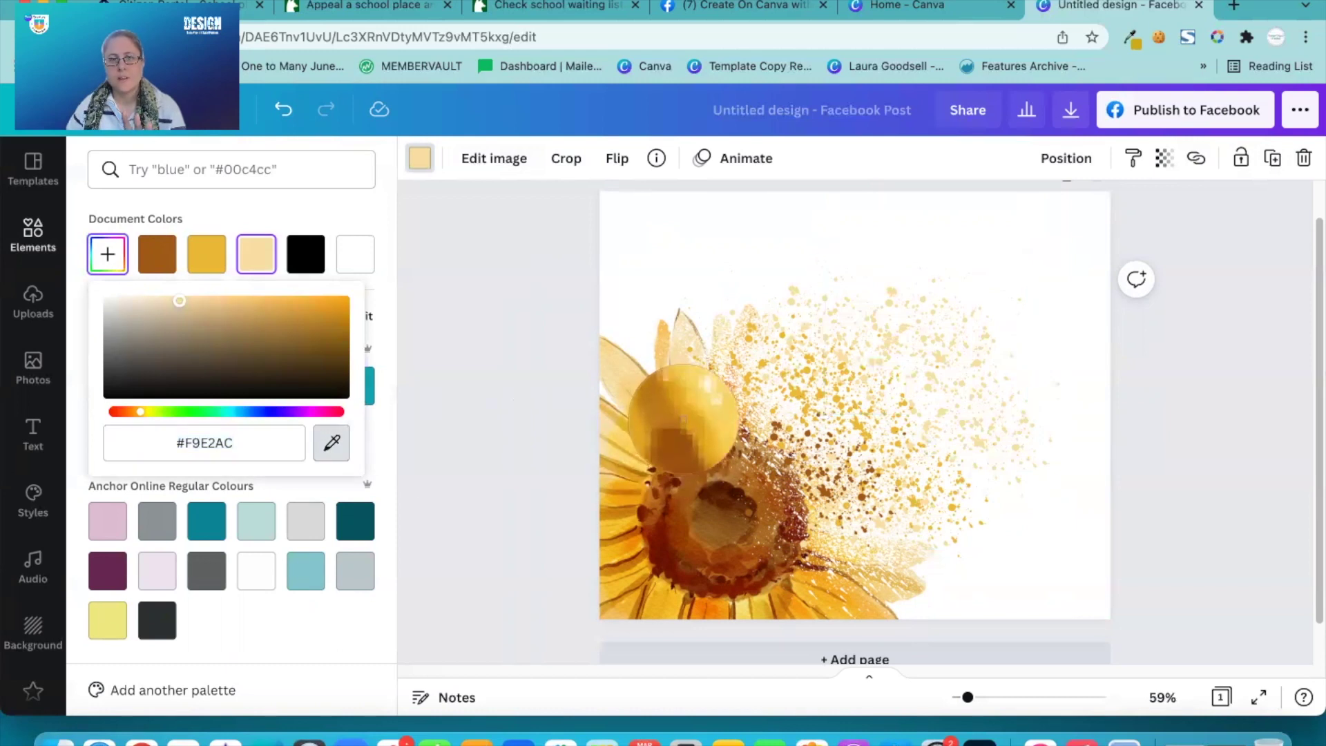
{"action": "left_click", "coordinate": [684, 425]}
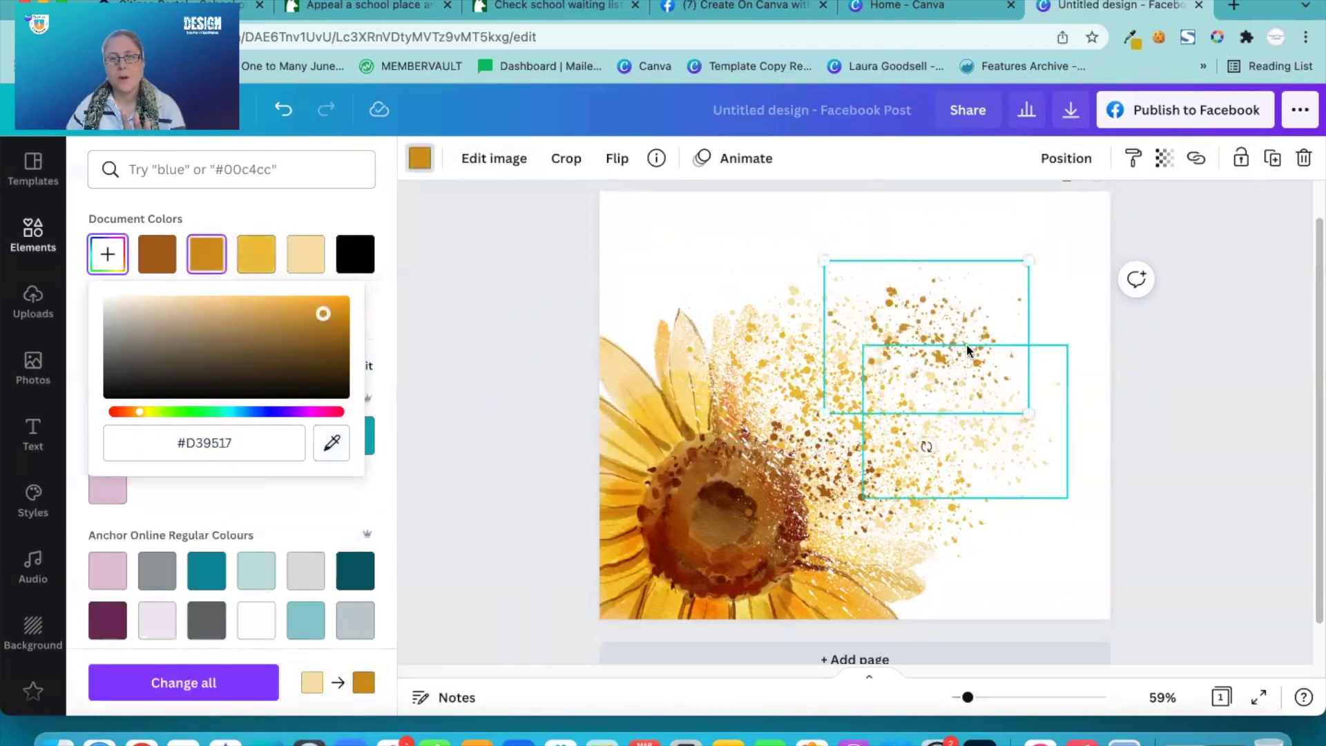
{"action": "left_click", "coordinate": [841, 340]}
{"action": "left_click_drag", "start_coordinate": [841, 340], "coordinate": [733, 376]}
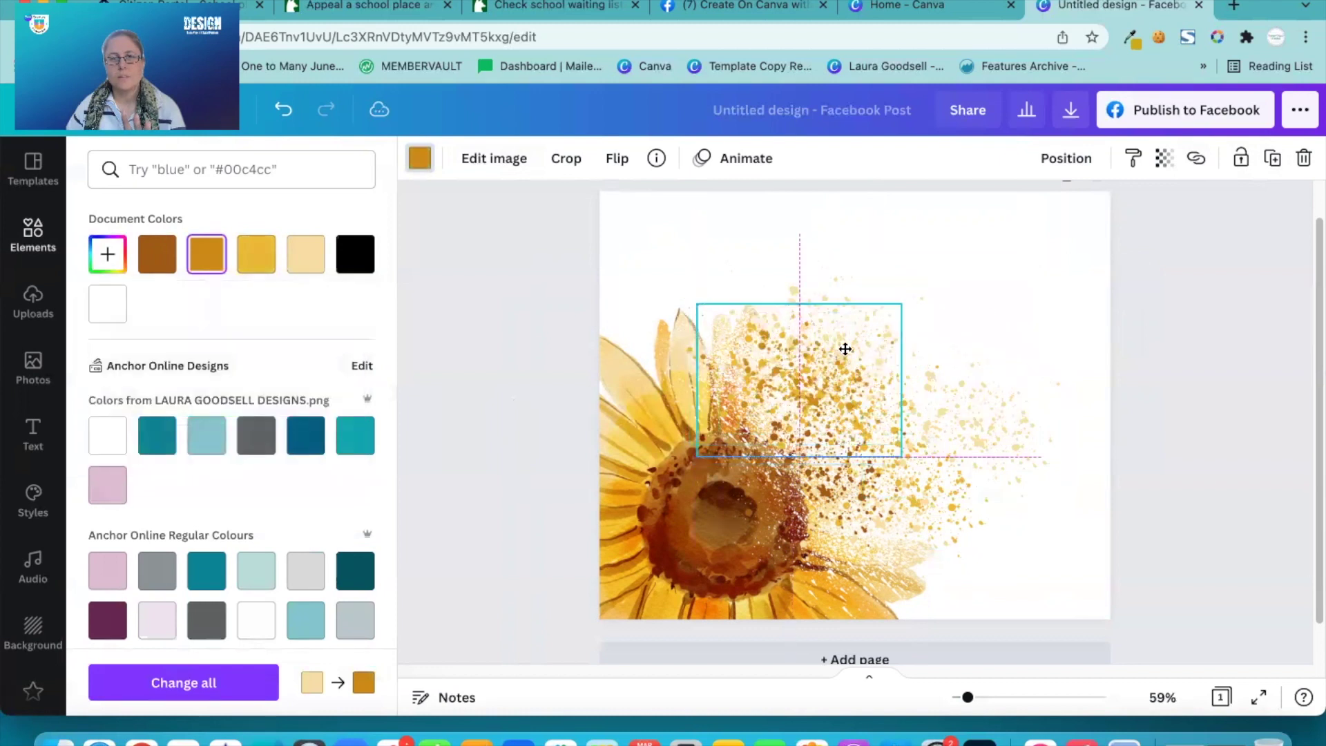
Fine-tune the gold splatter's position, undoing an accidental resize and move.
{"action": "left_click", "coordinate": [1065, 158]}
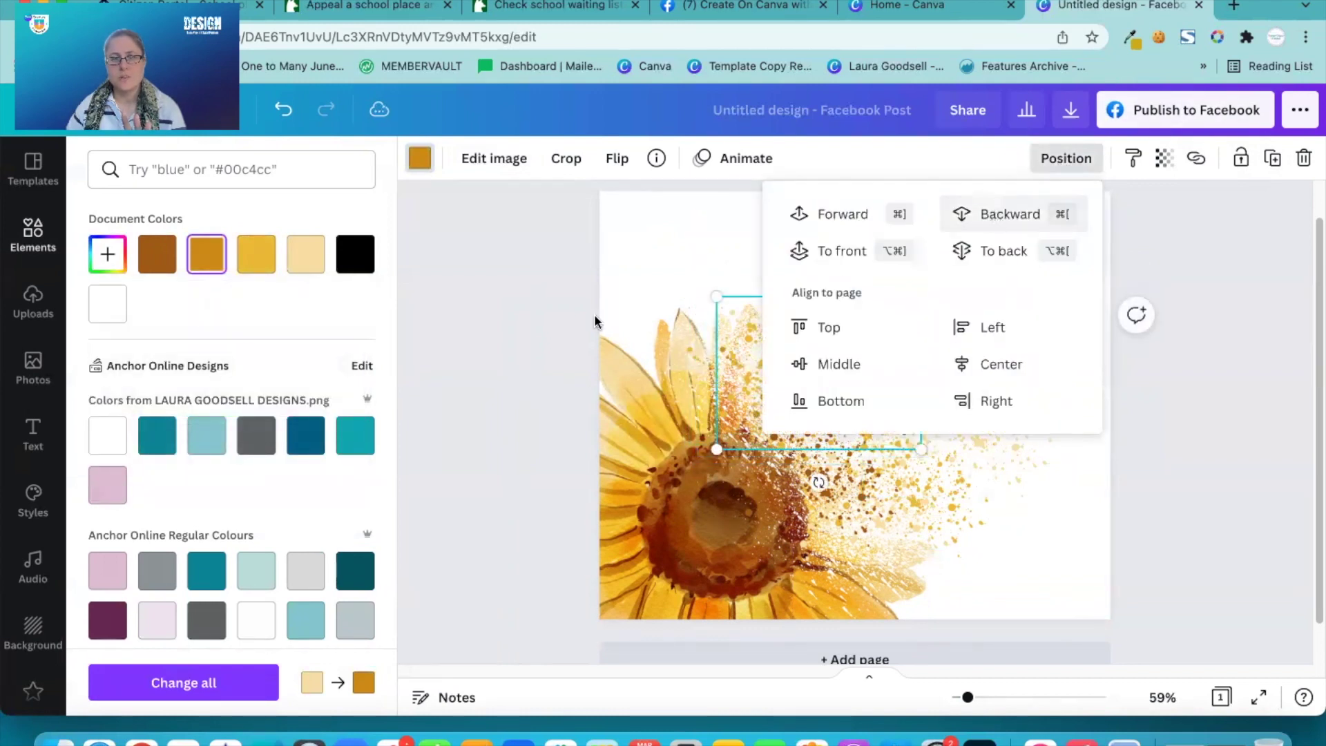
{"action": "left_click", "coordinate": [522, 345]}
{"action": "left_click_drag", "start_coordinate": [921, 295], "coordinate": [947, 281]}
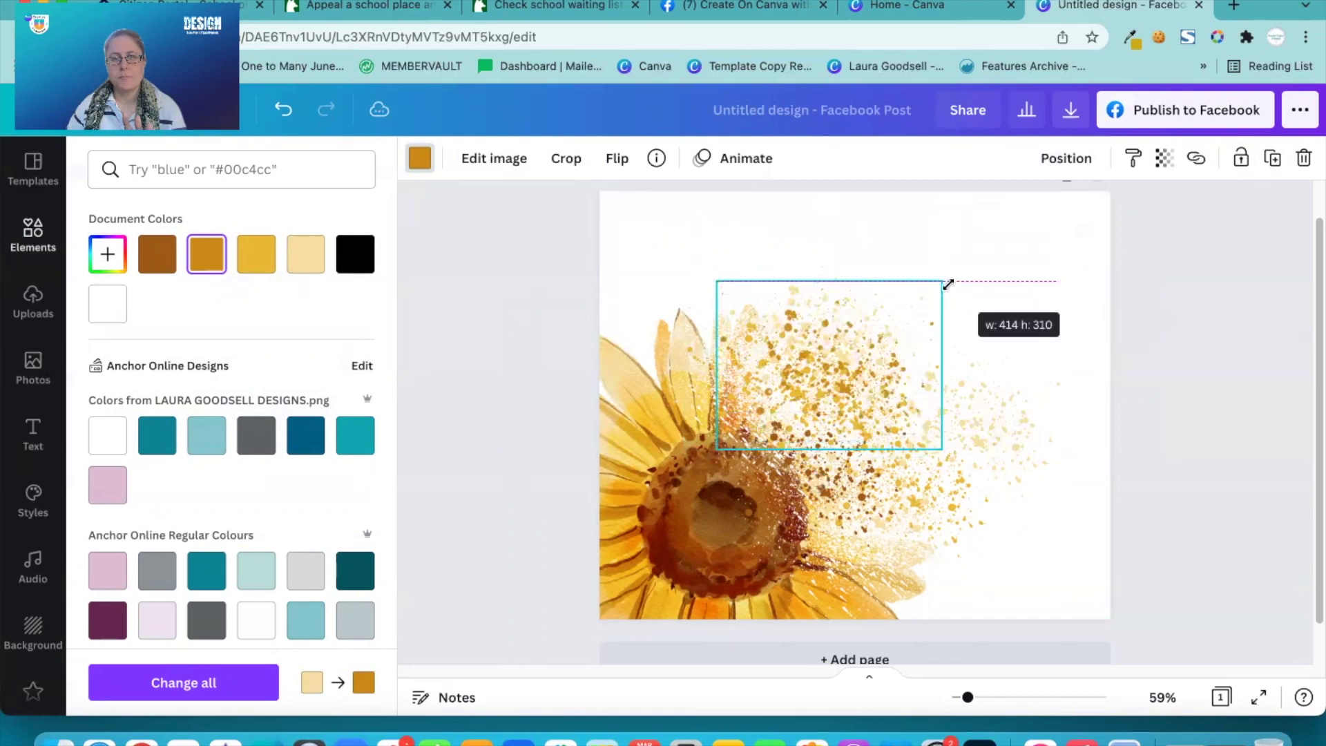
{"action": "key", "text": "ctrl+z"}
{"action": "key", "text": "ctrl+z"}
{"action": "key", "text": "ctrl+z"}
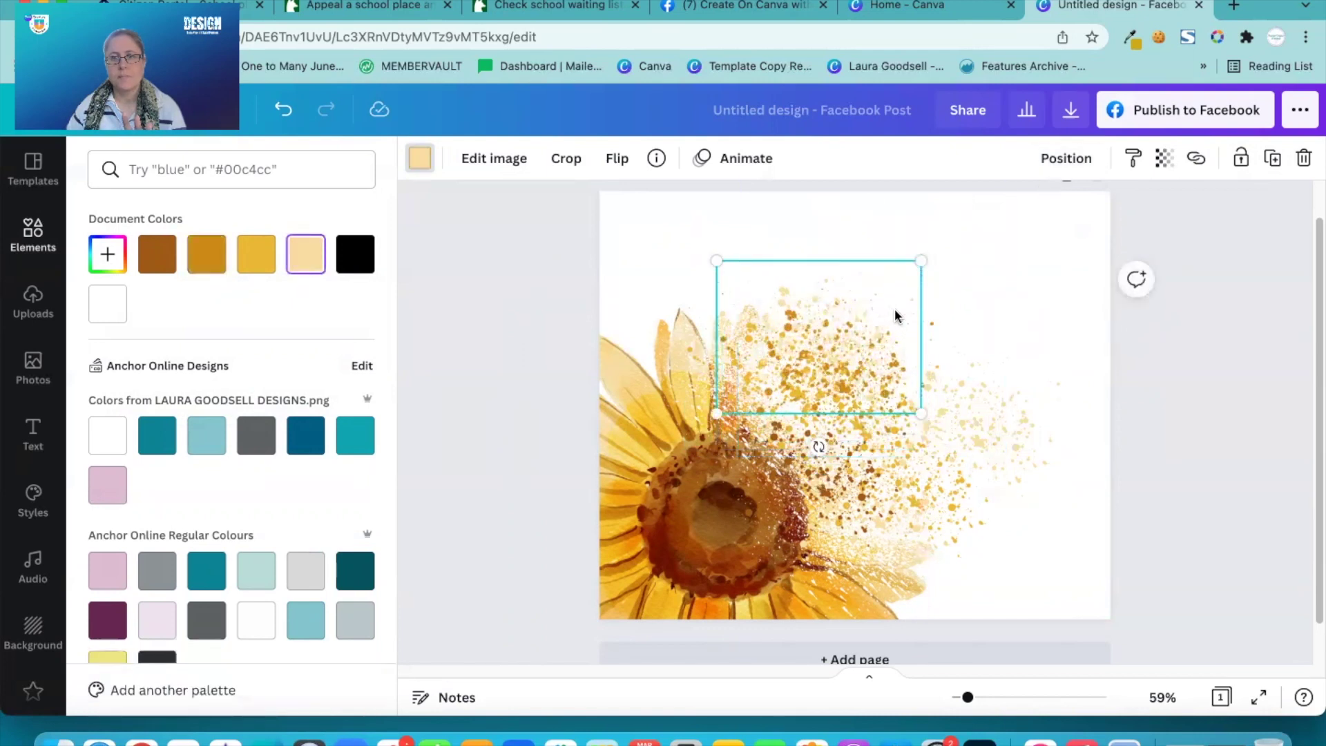
{"action": "left_click_drag", "start_coordinate": [869, 329], "coordinate": [894, 327]}
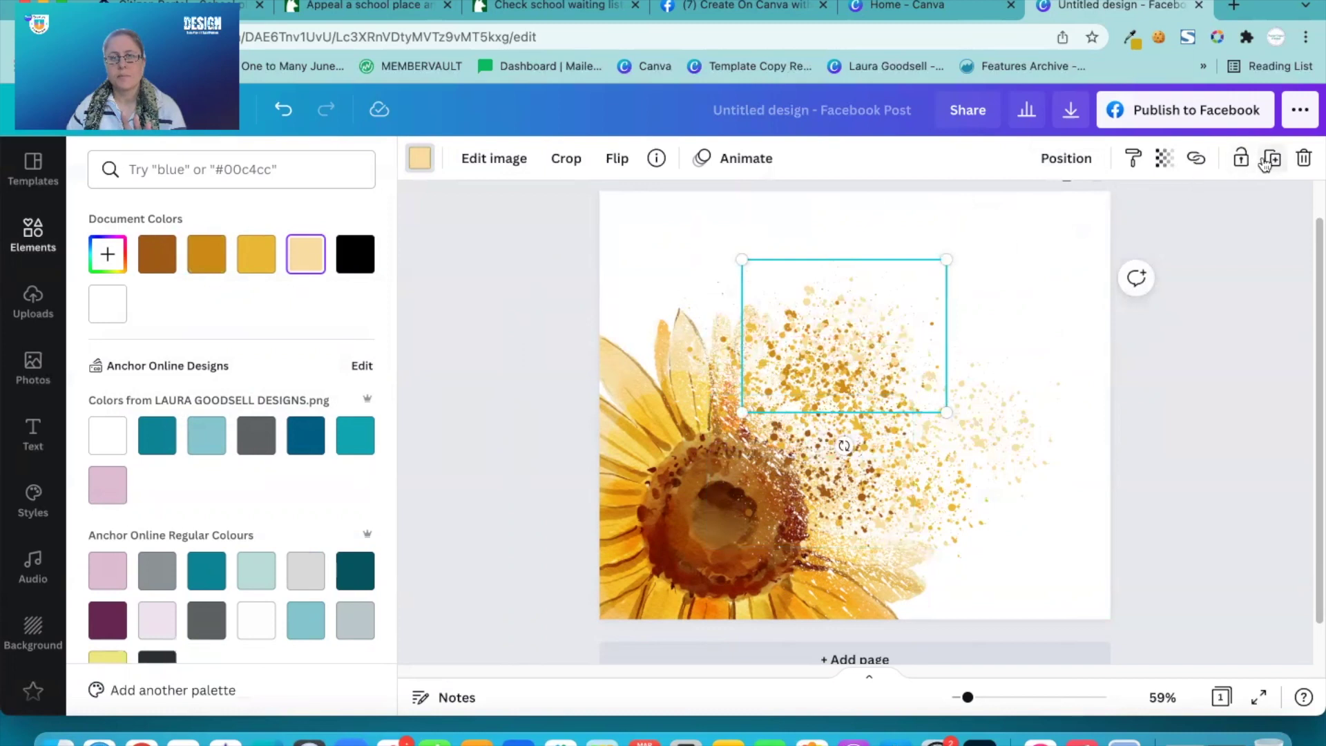
{"action": "left_click_drag", "start_coordinate": [821, 329], "coordinate": [926, 385]}
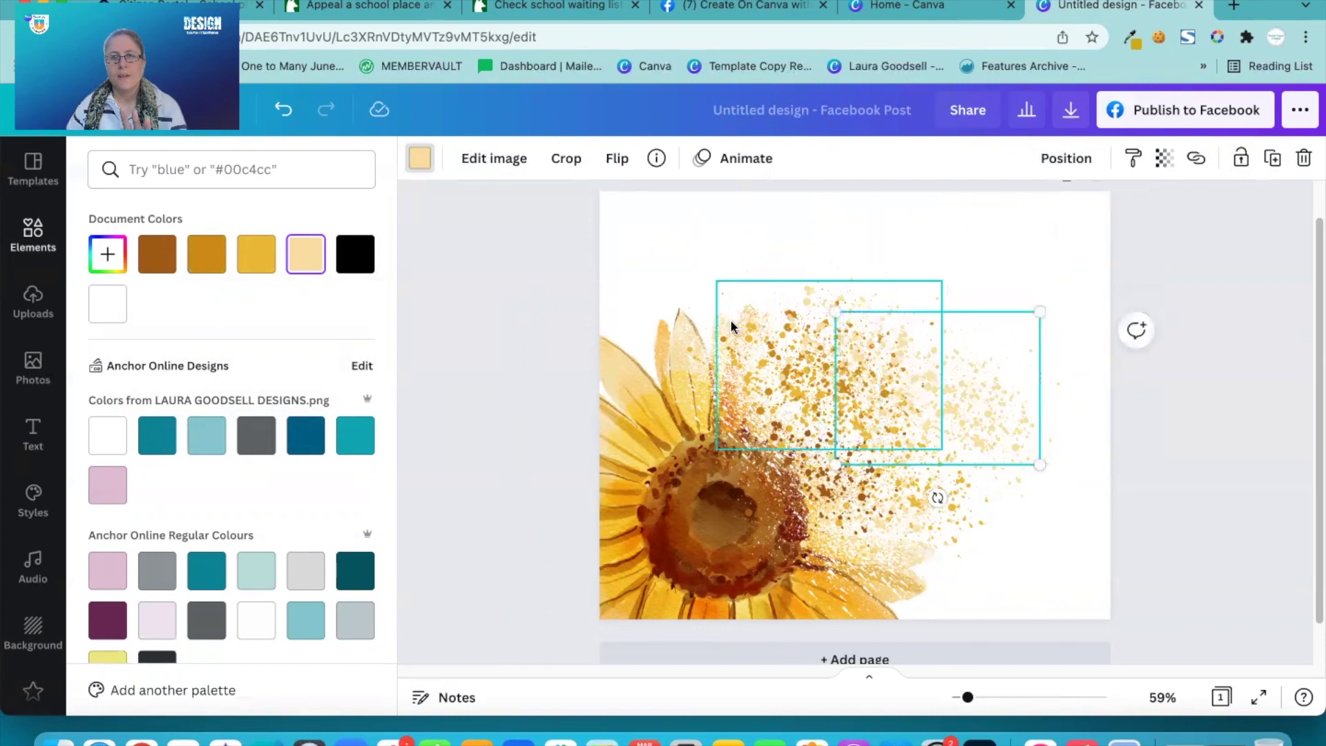
{"action": "key", "text": "super+z"}
{"action": "left_click_drag", "start_coordinate": [732, 339], "coordinate": [705, 309]}
Select all elements and scale the sunflower and splatters up past the page edges.
{"action": "key", "text": "Escape"}
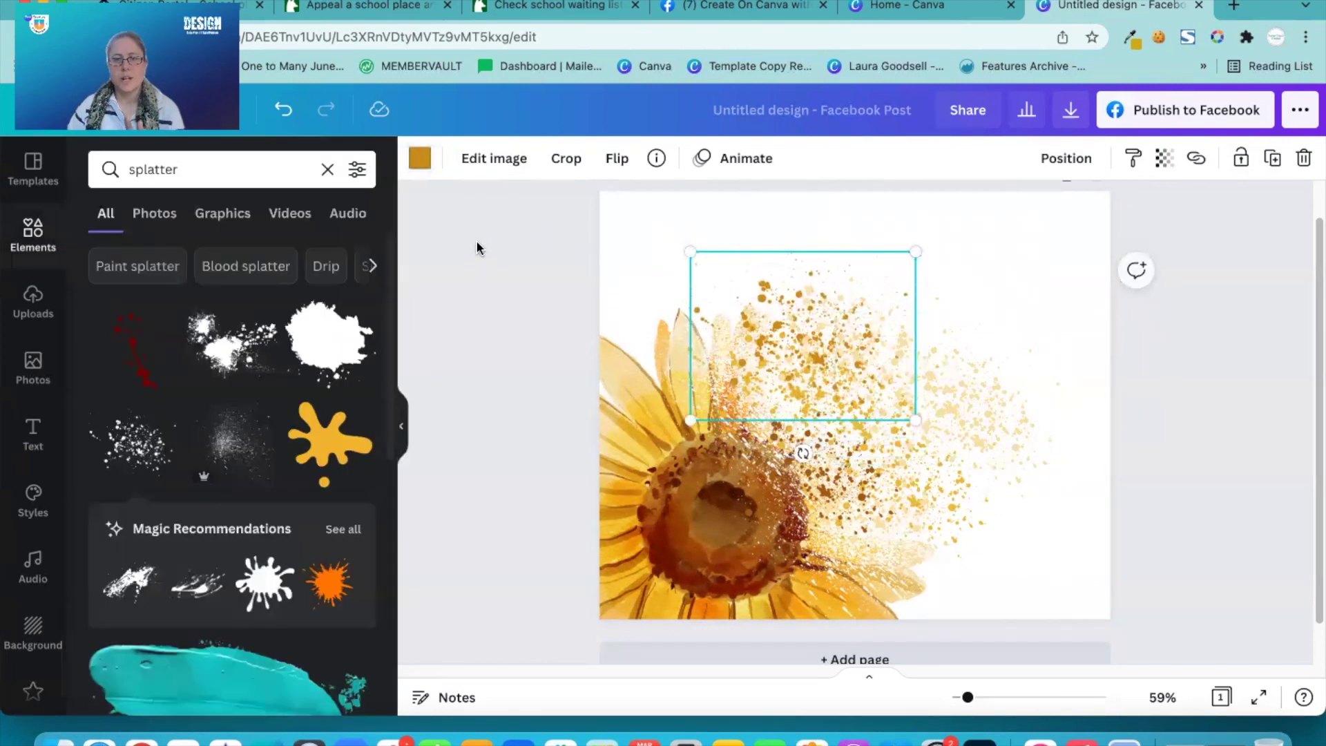
{"action": "key", "text": "super+a"}
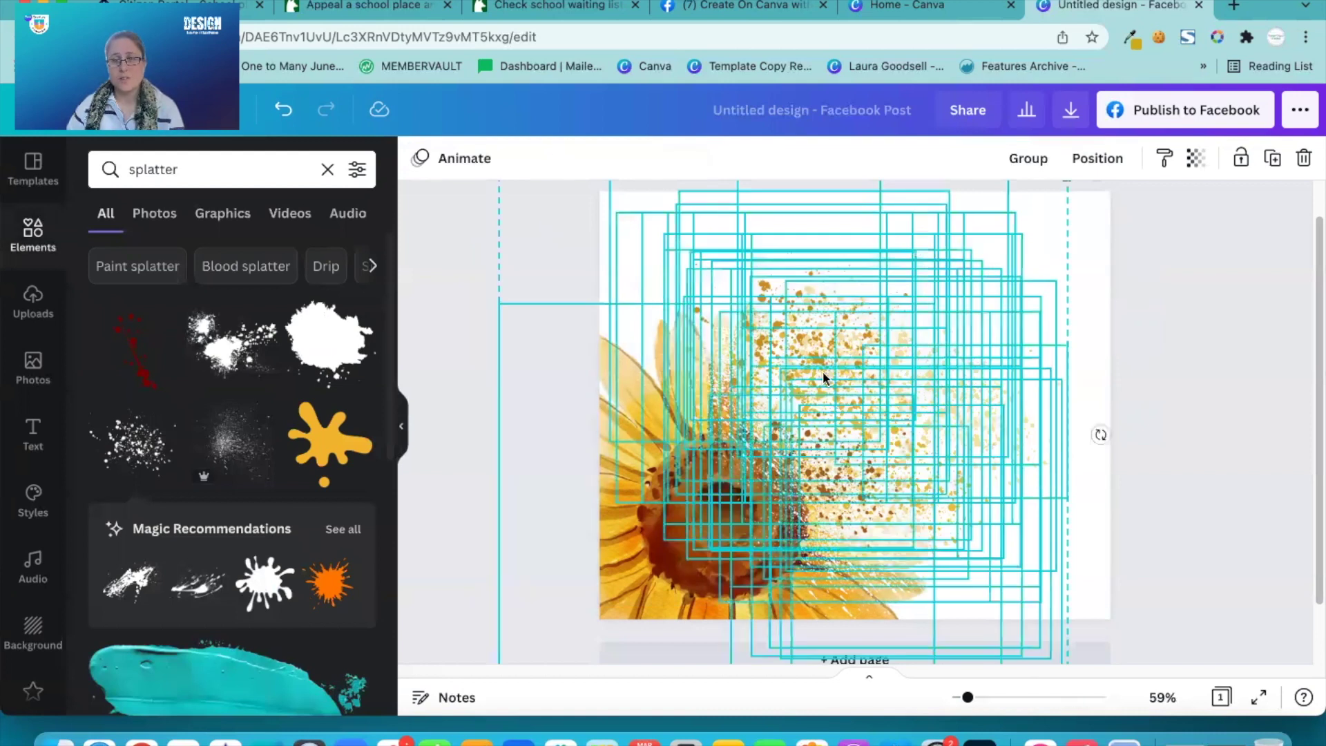
{"action": "left_click_drag", "start_coordinate": [843, 307], "coordinate": [999, 247]}
{"action": "left_click_drag", "start_coordinate": [723, 600], "coordinate": [693, 581]}
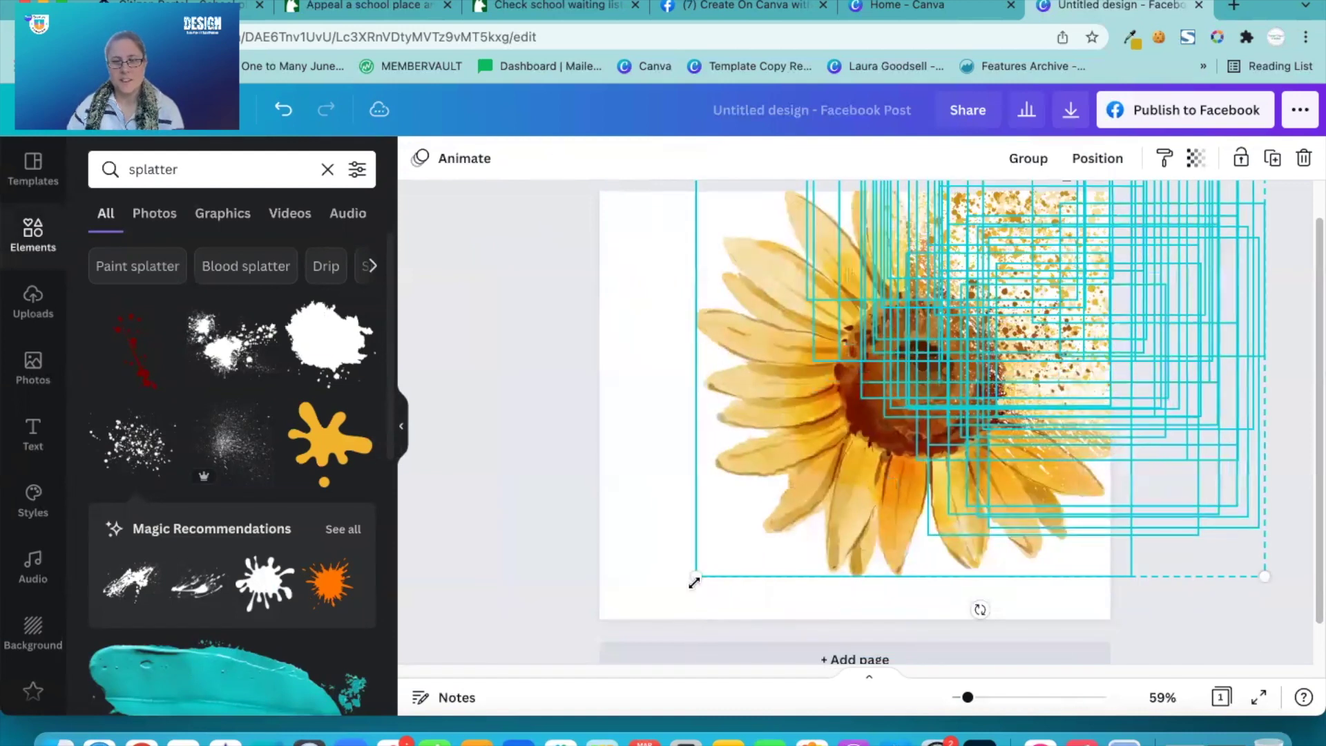
{"action": "left_click_drag", "start_coordinate": [816, 560], "coordinate": [916, 484]}
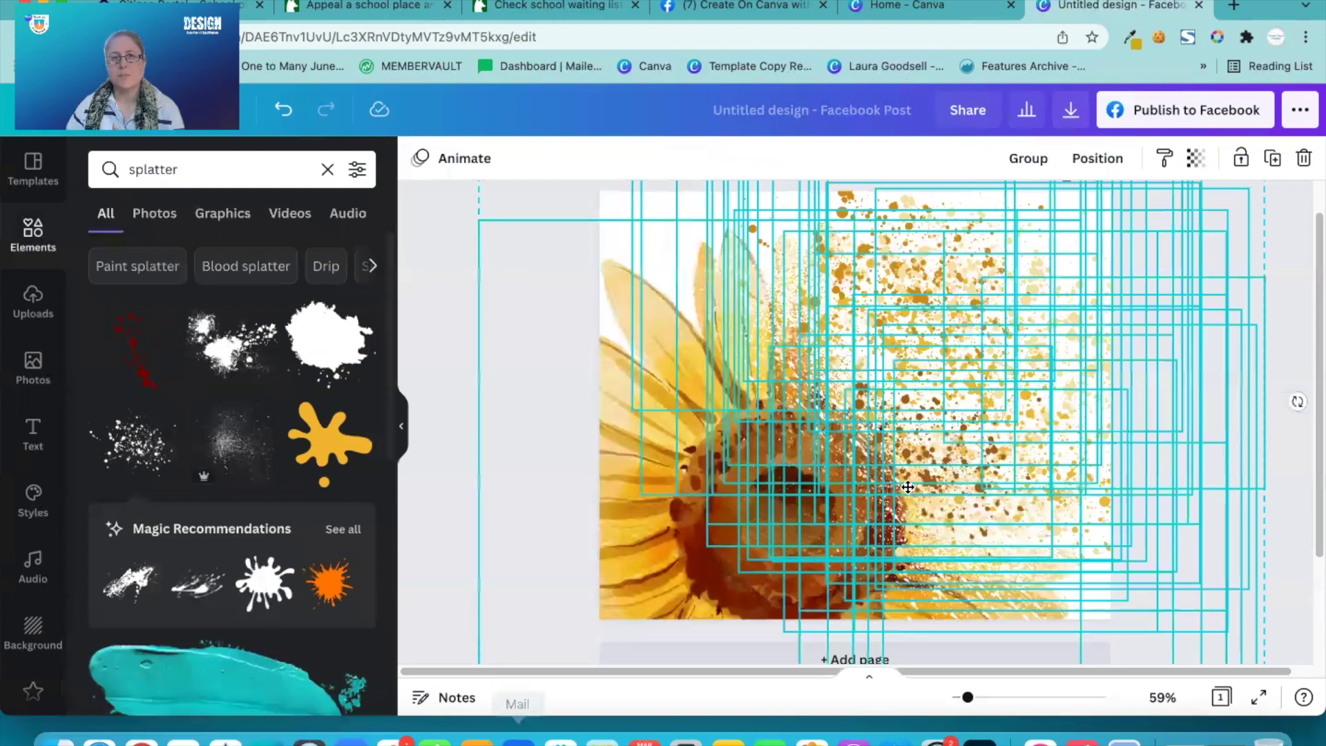
{"action": "left_click", "coordinate": [1253, 270]}
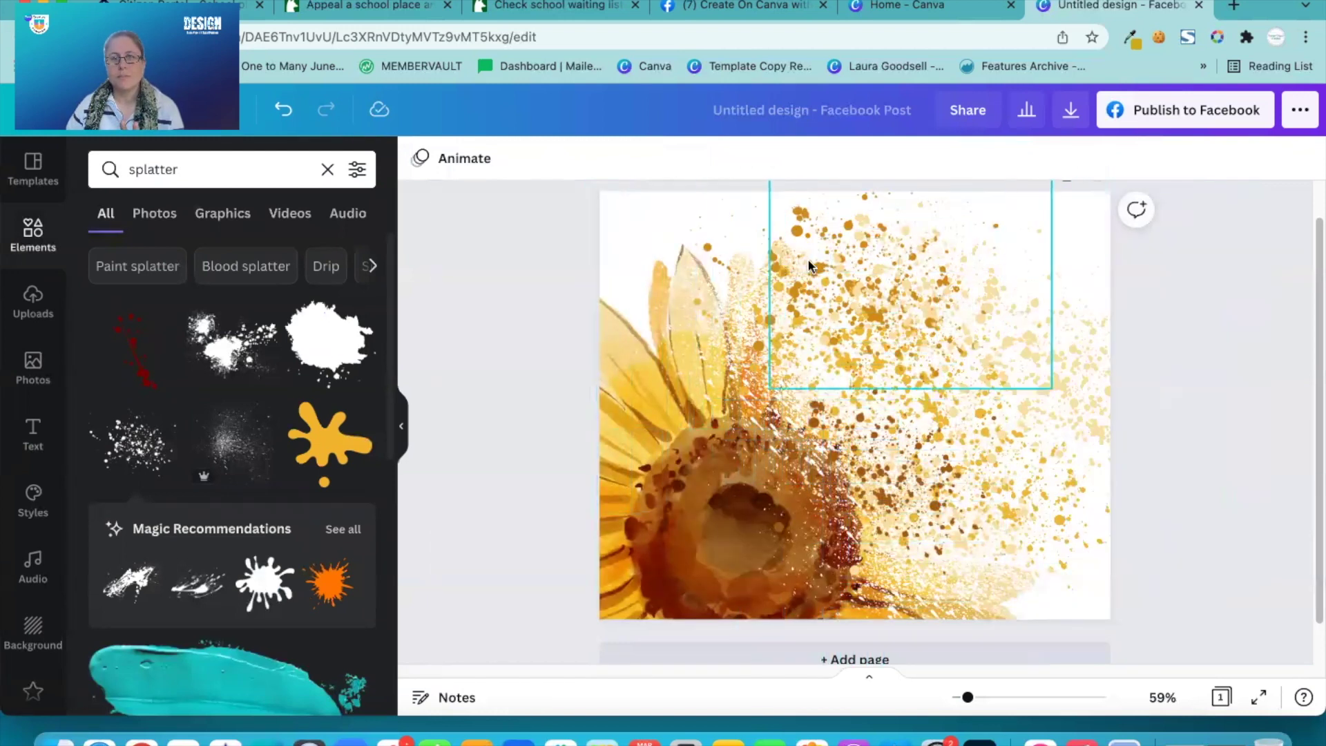
Spread the brown and light yellow splatters across the flower's upper right.
{"action": "left_click", "coordinate": [941, 280]}
{"action": "left_click_drag", "start_coordinate": [830, 268], "coordinate": [1143, 447]}
{"action": "left_click_drag", "start_coordinate": [947, 413], "coordinate": [938, 426]}
{"action": "left_click_drag", "start_coordinate": [830, 483], "coordinate": [779, 418]}
{"action": "left_click_drag", "start_coordinate": [947, 254], "coordinate": [906, 219]}
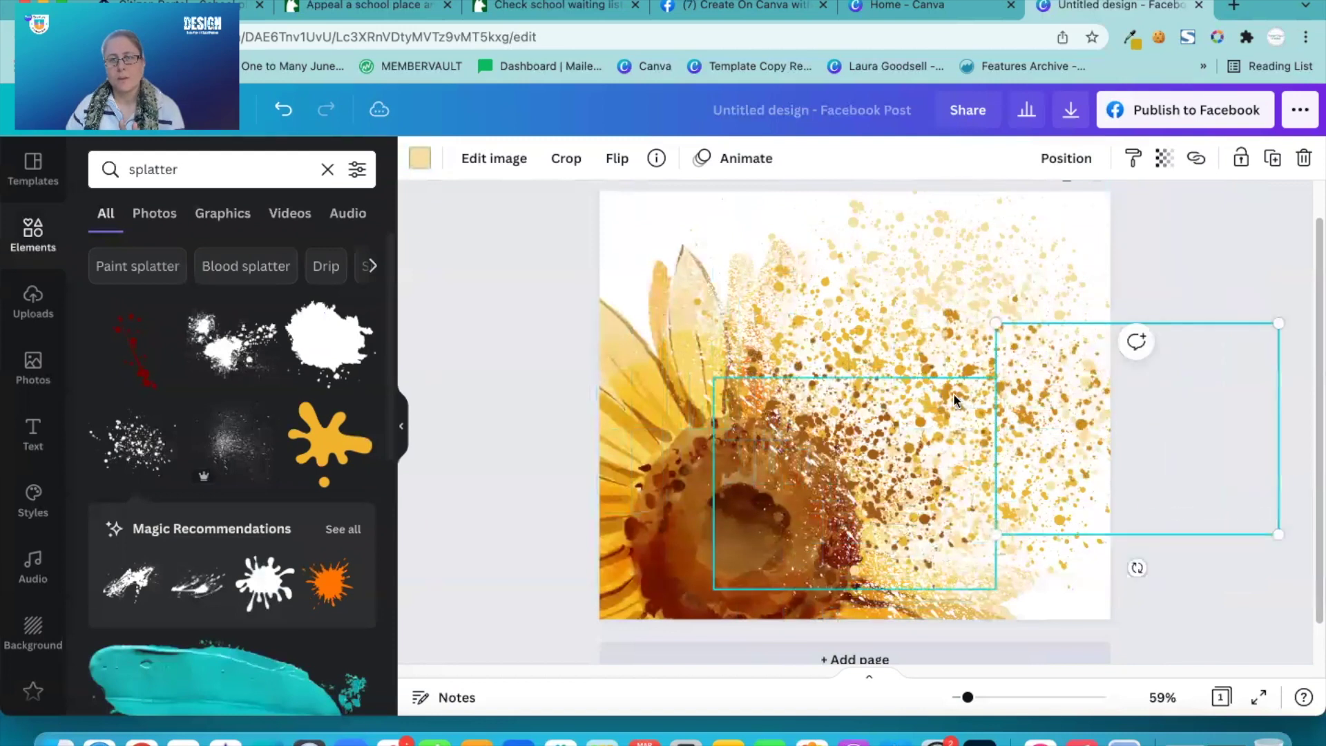
{"action": "left_click_drag", "start_coordinate": [953, 393], "coordinate": [1036, 257]}
{"action": "left_click_drag", "start_coordinate": [880, 258], "coordinate": [773, 235]}
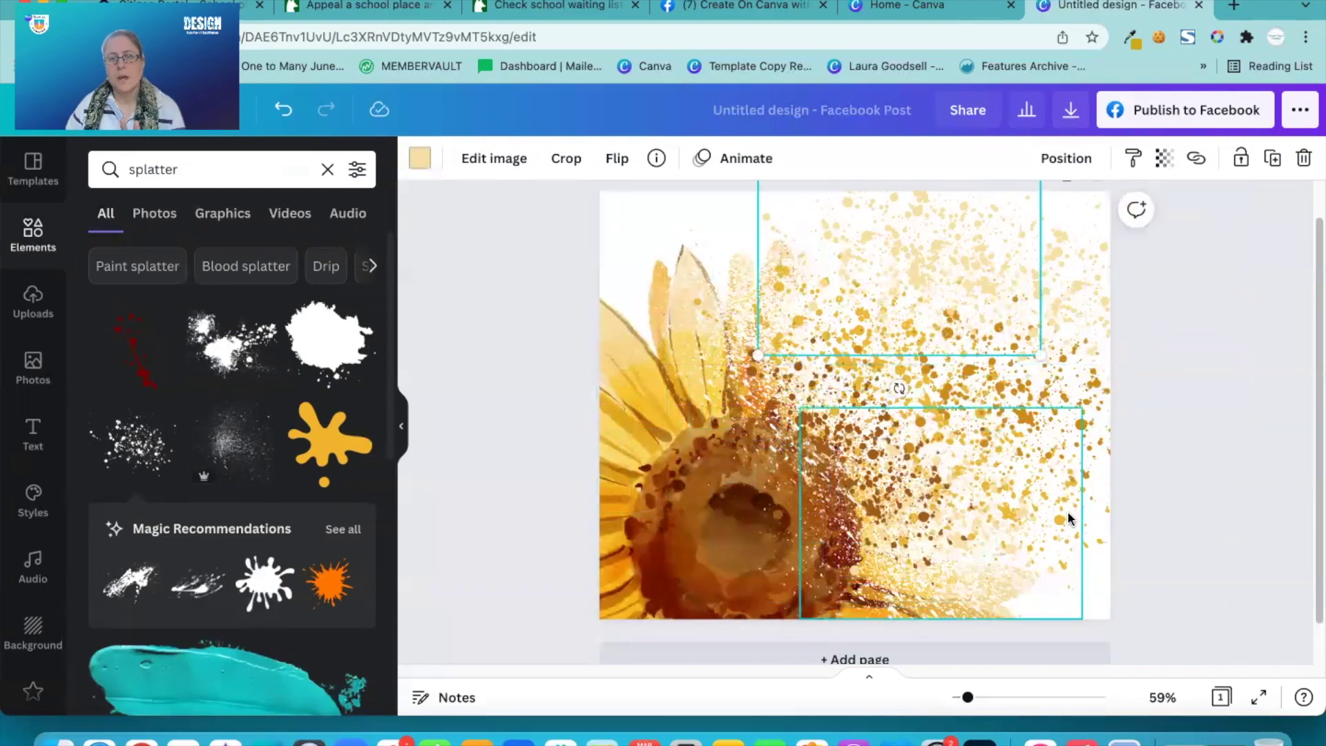
{"action": "left_click", "coordinate": [511, 445]}
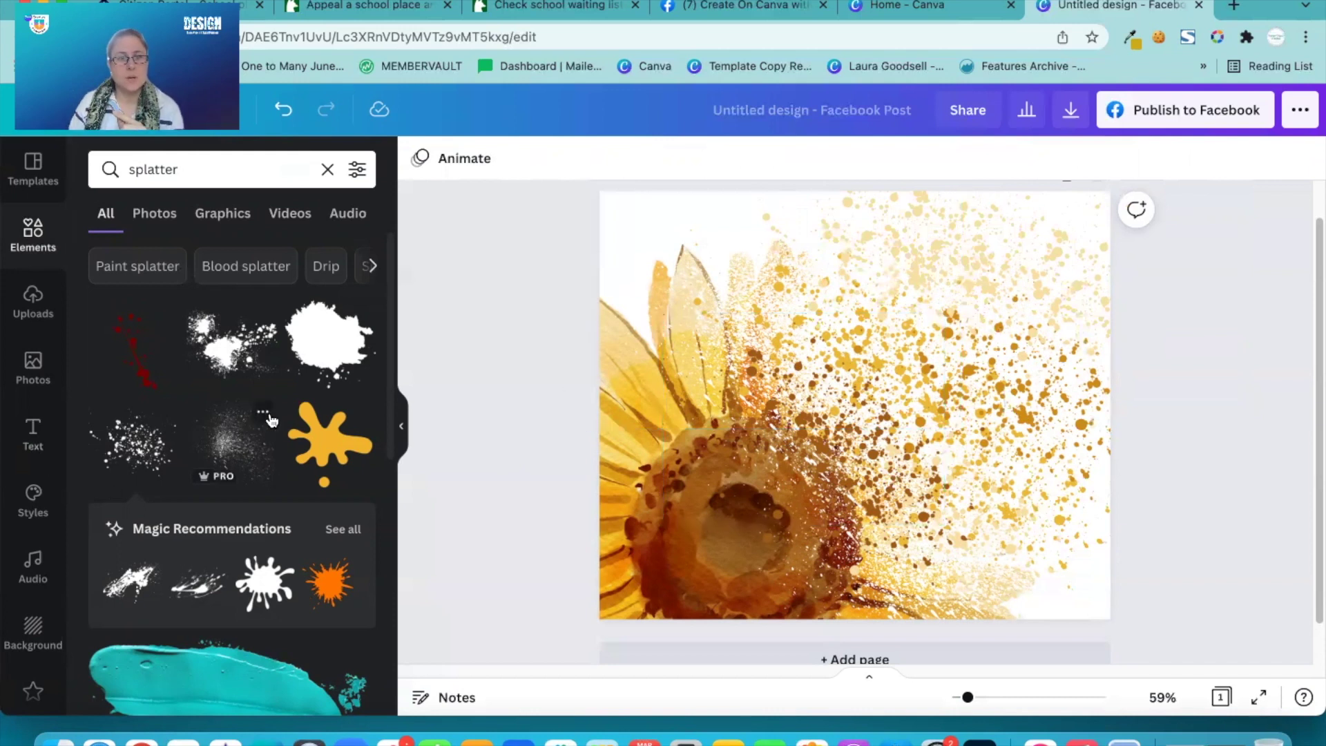
{"action": "left_click", "coordinate": [266, 413]}
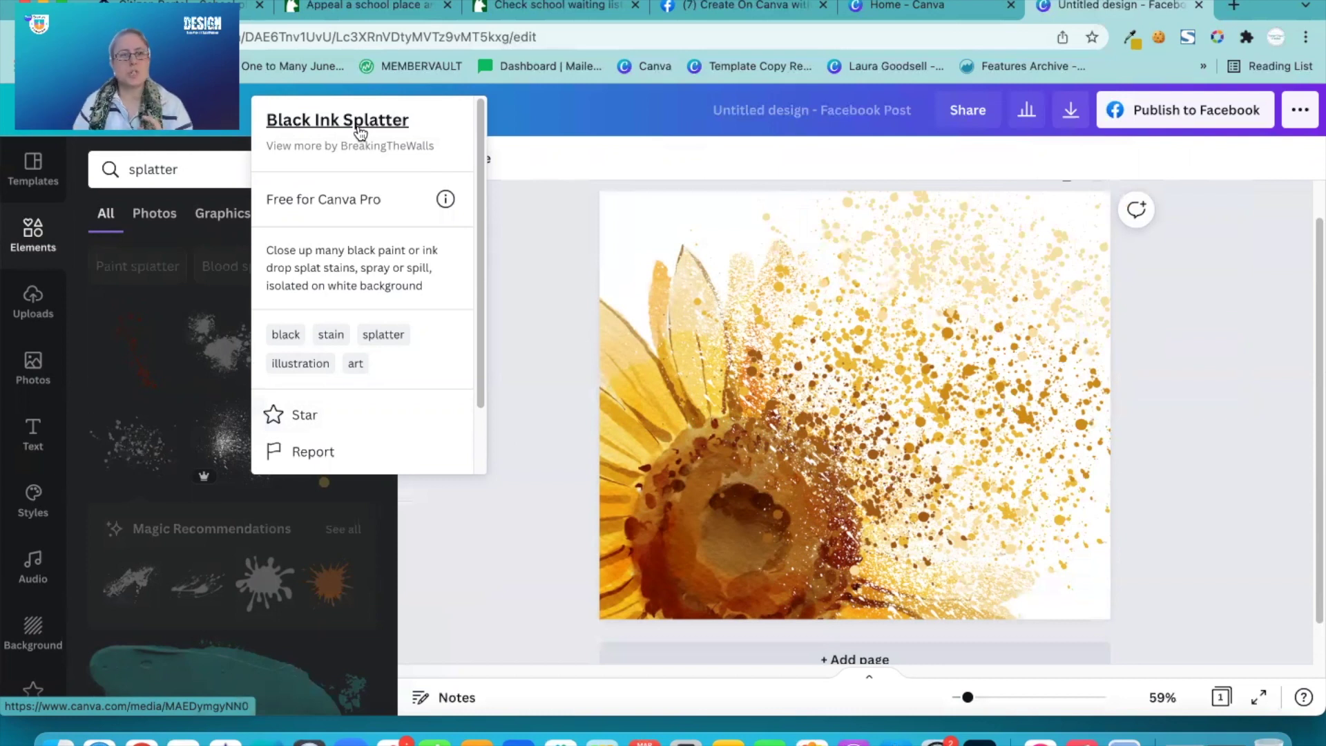
{"action": "left_click", "coordinate": [550, 446]}
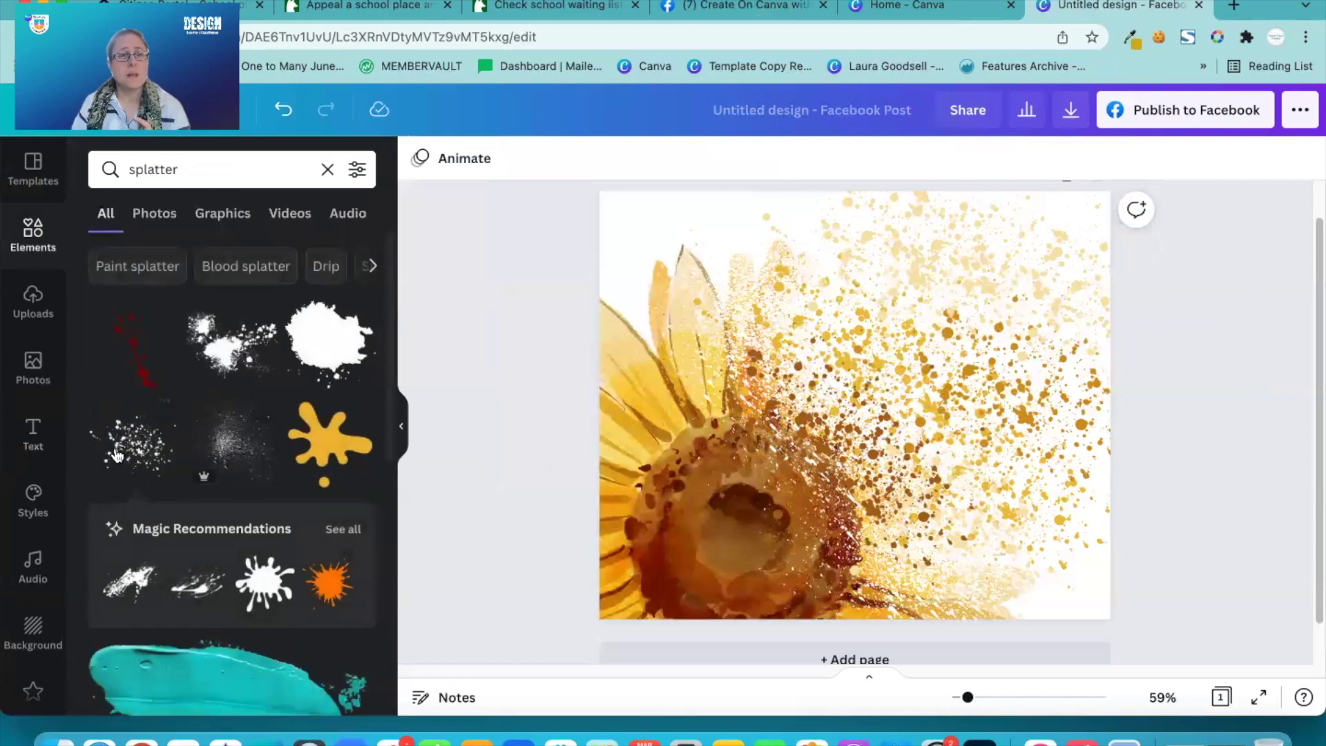
{"action": "left_click", "coordinate": [164, 412]}
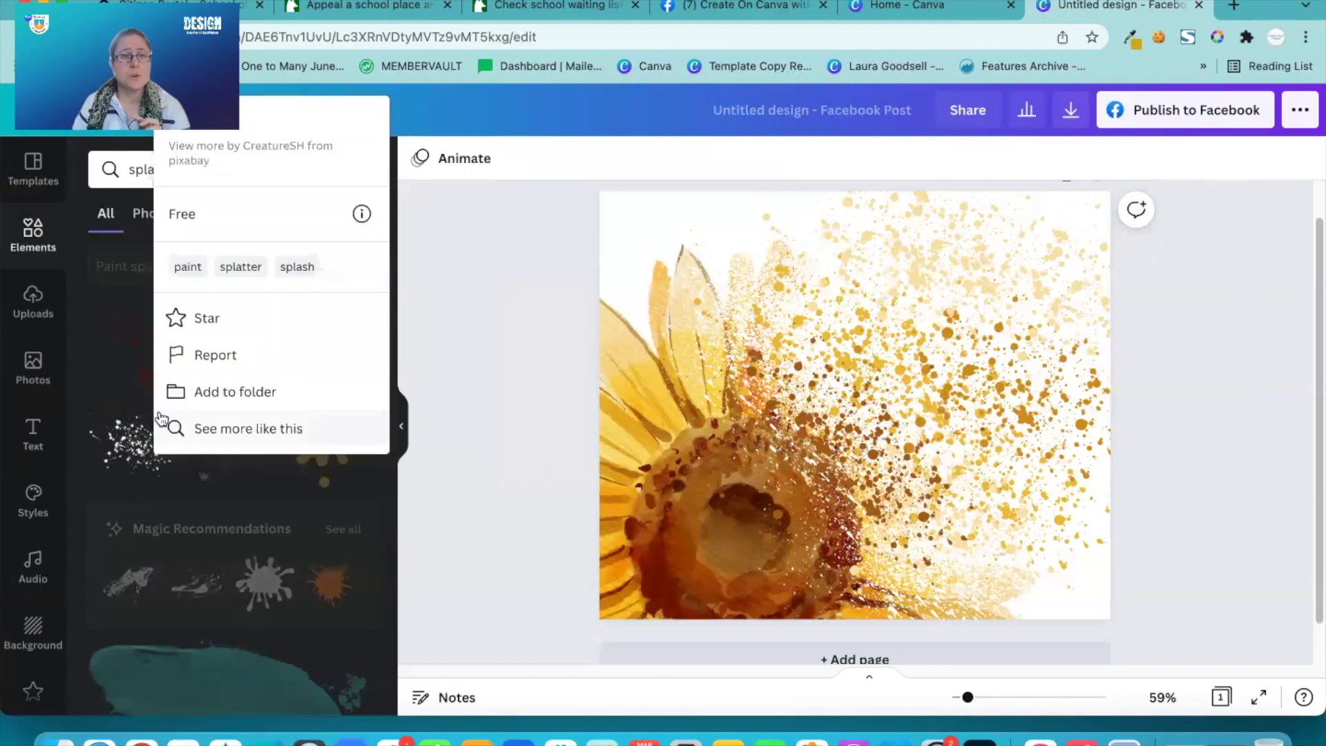
{"action": "left_click", "coordinate": [448, 529]}
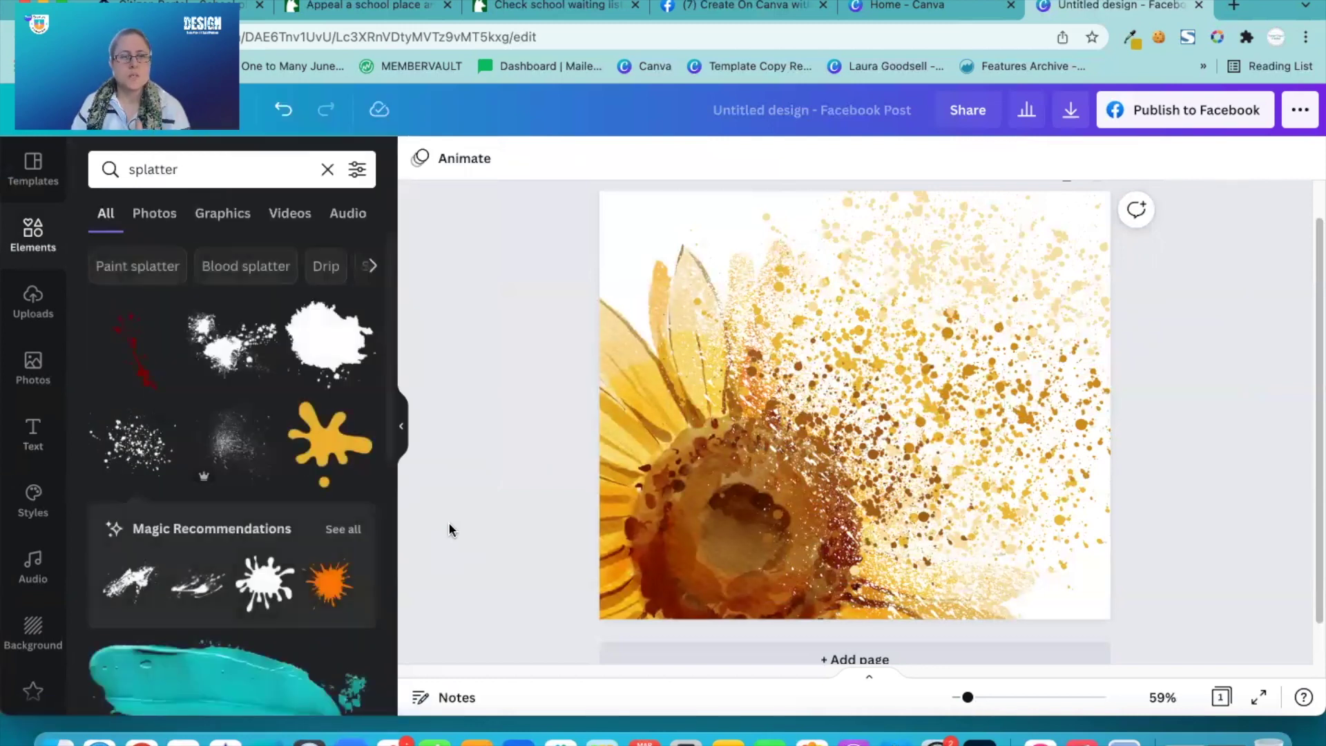
{"action": "scroll", "coordinate": [276, 547], "scroll_direction": "down", "scroll_amount": 5}
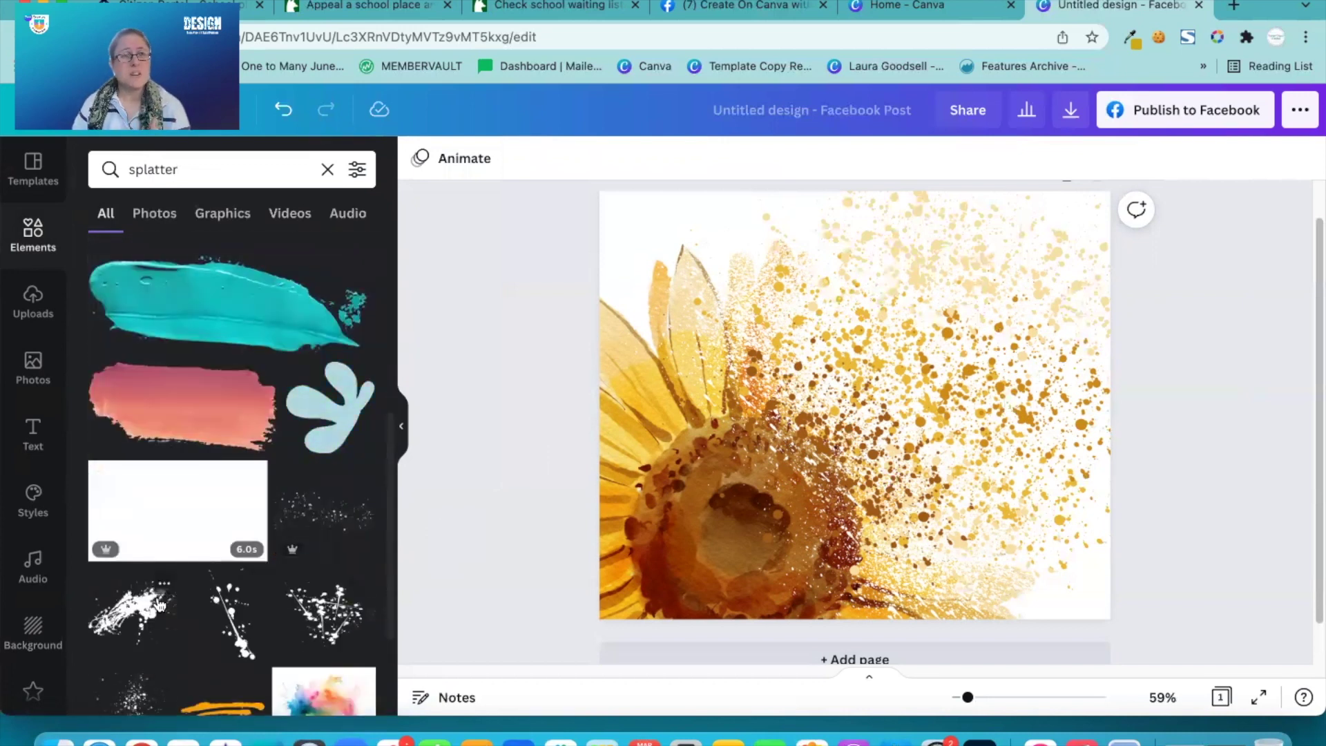
{"action": "scroll", "coordinate": [183, 612], "scroll_direction": "down", "scroll_amount": 3}
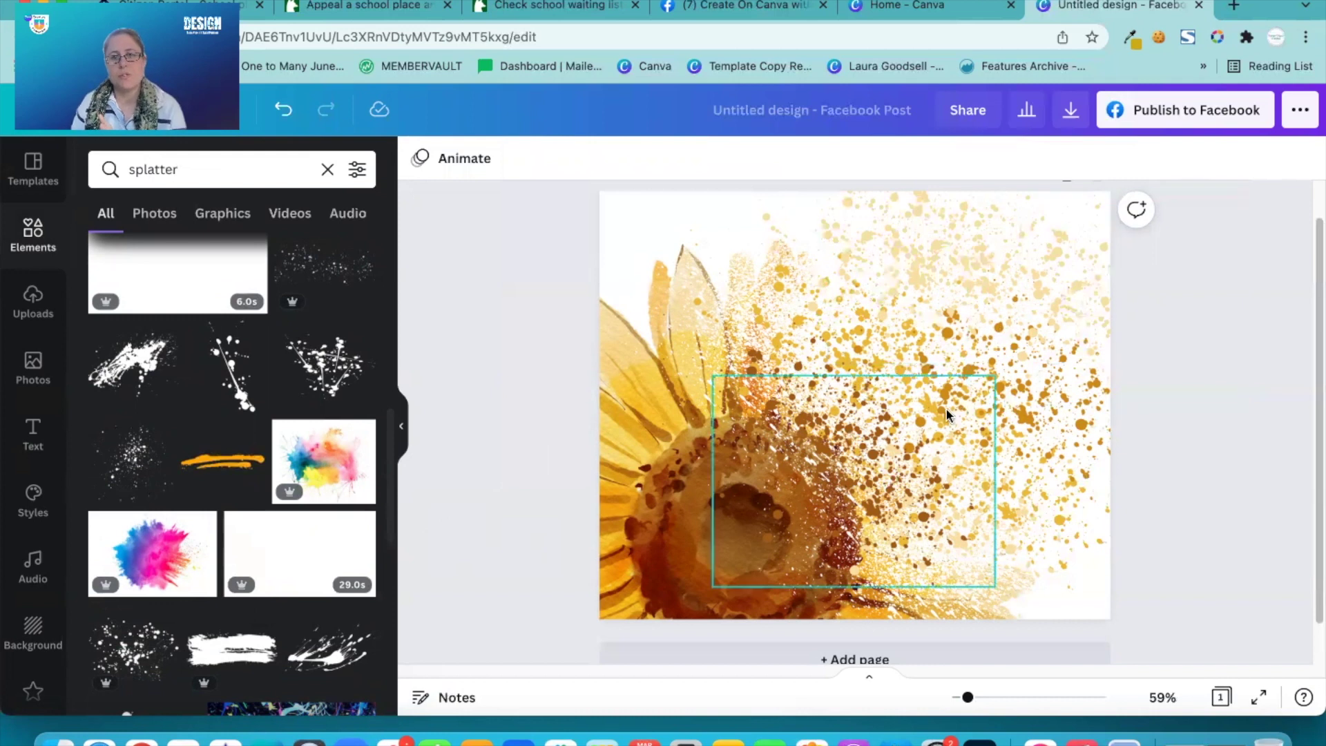
Move the light splatter toward the top-right corner and push another splatter right to the edge.
{"action": "left_click_drag", "start_coordinate": [947, 414], "coordinate": [937, 403]}
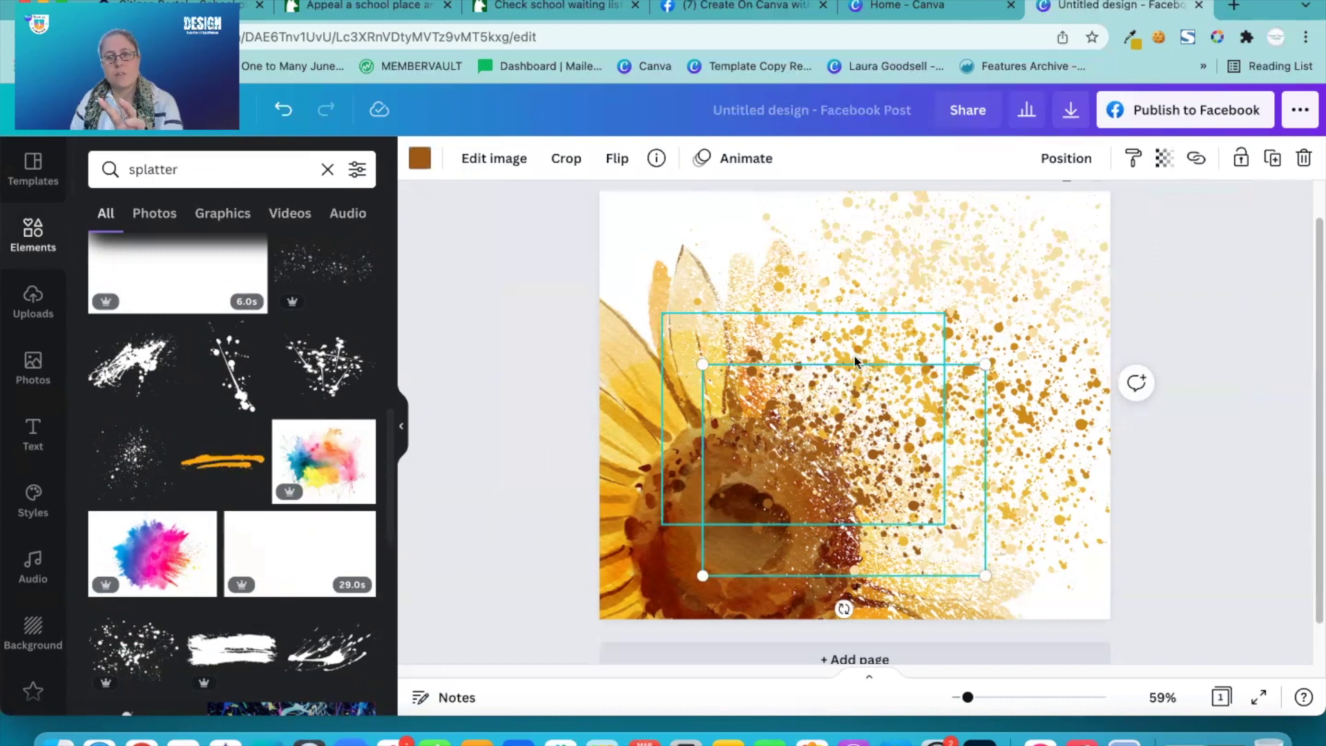
{"action": "left_click", "coordinate": [895, 330]}
{"action": "left_click_drag", "start_coordinate": [895, 330], "coordinate": [1063, 169]}
{"action": "left_click_drag", "start_coordinate": [997, 321], "coordinate": [1108, 341]}
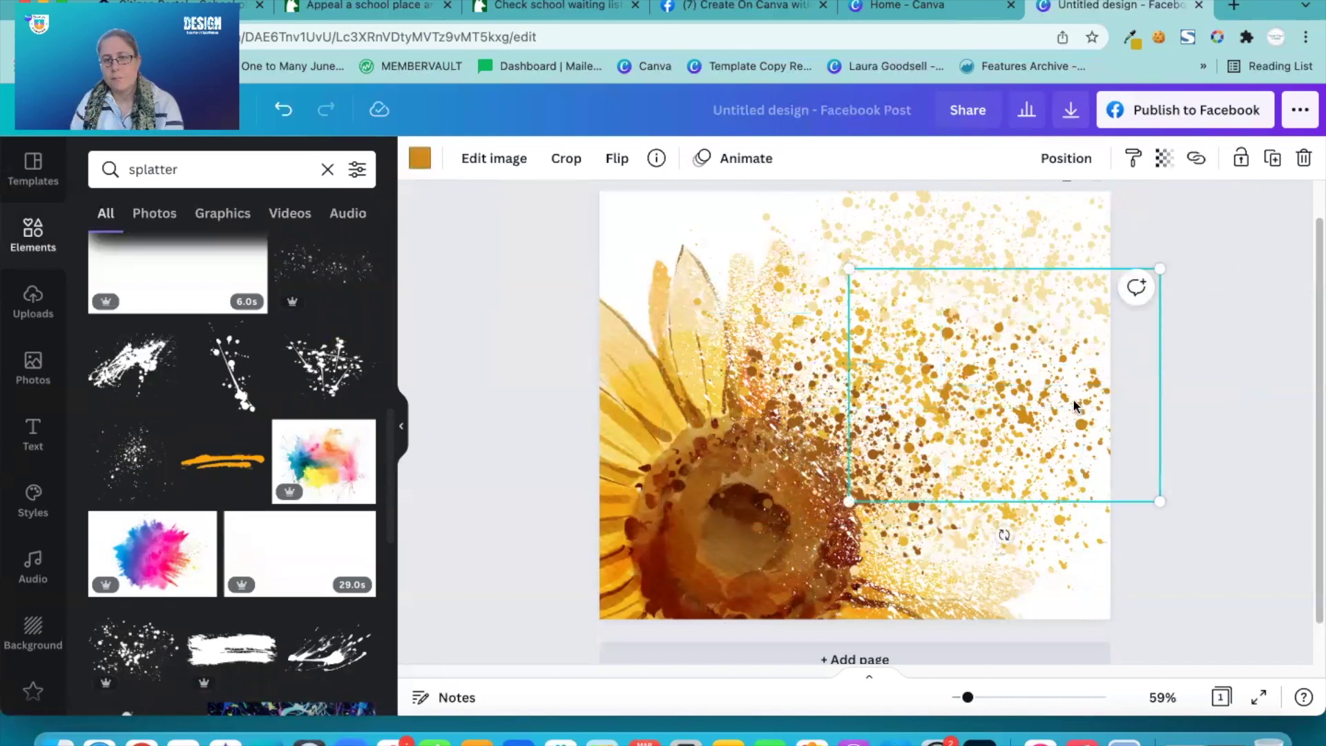
{"action": "key", "text": "Escape"}
{"action": "left_click_drag", "start_coordinate": [1023, 312], "coordinate": [958, 397]}
{"action": "left_click_drag", "start_coordinate": [859, 238], "coordinate": [840, 231]}
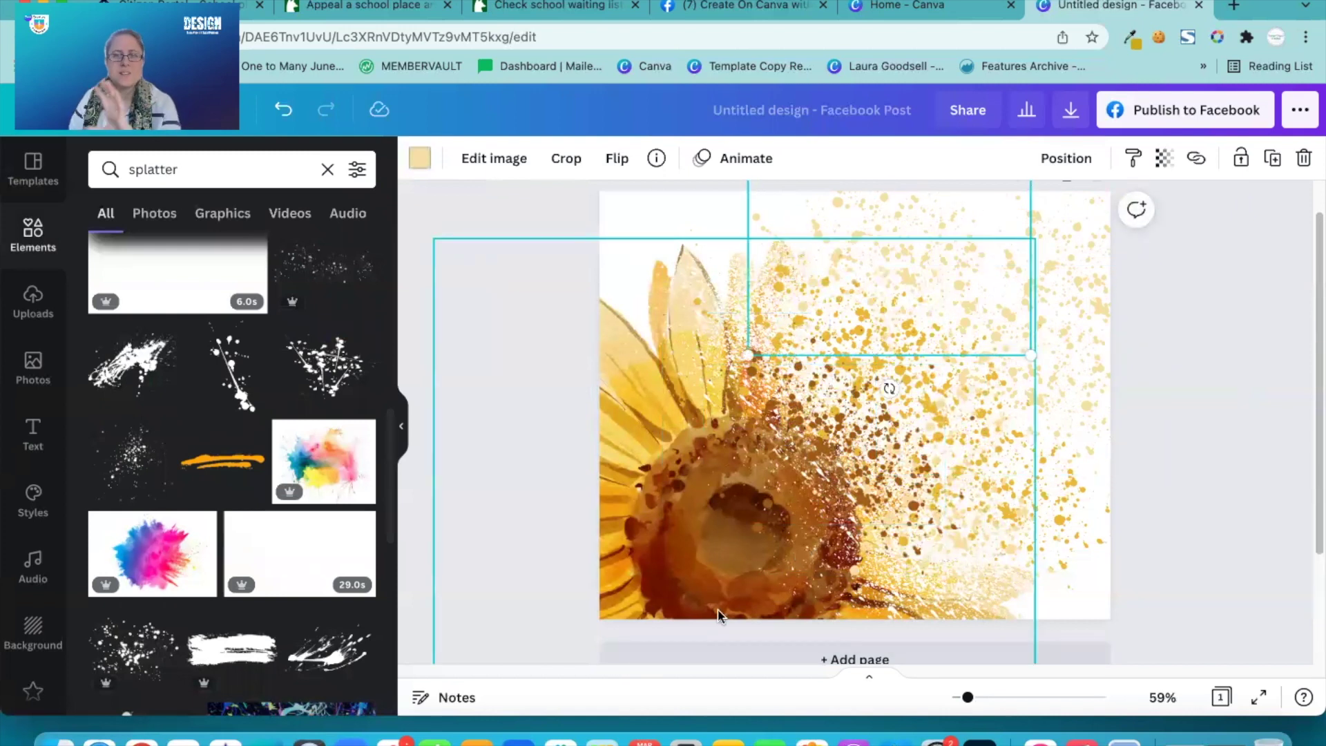
{"action": "left_click_drag", "start_coordinate": [867, 220], "coordinate": [1060, 248]}
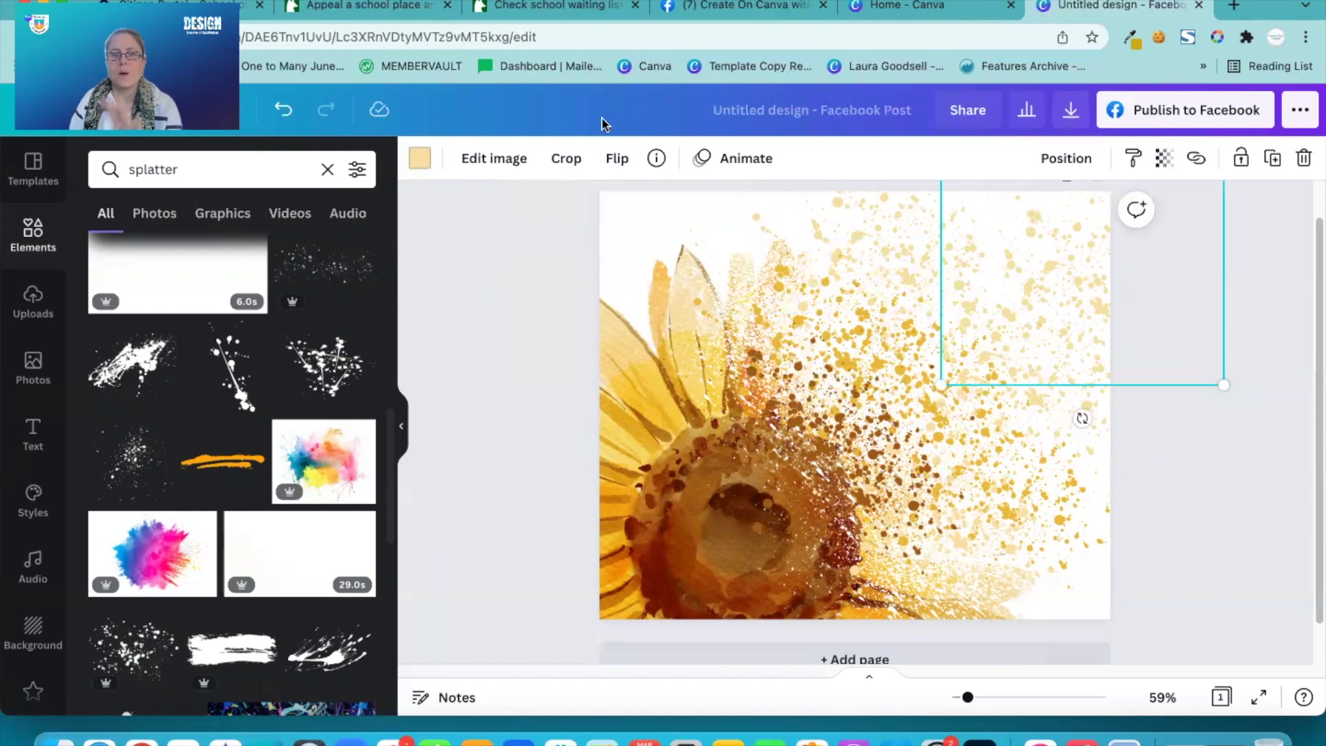
Recolour the top-right splatter cream #FAEDCD eyedropped from the sunflower, then nudge it.
{"action": "left_click", "coordinate": [420, 158]}
{"action": "left_click", "coordinate": [108, 254]}
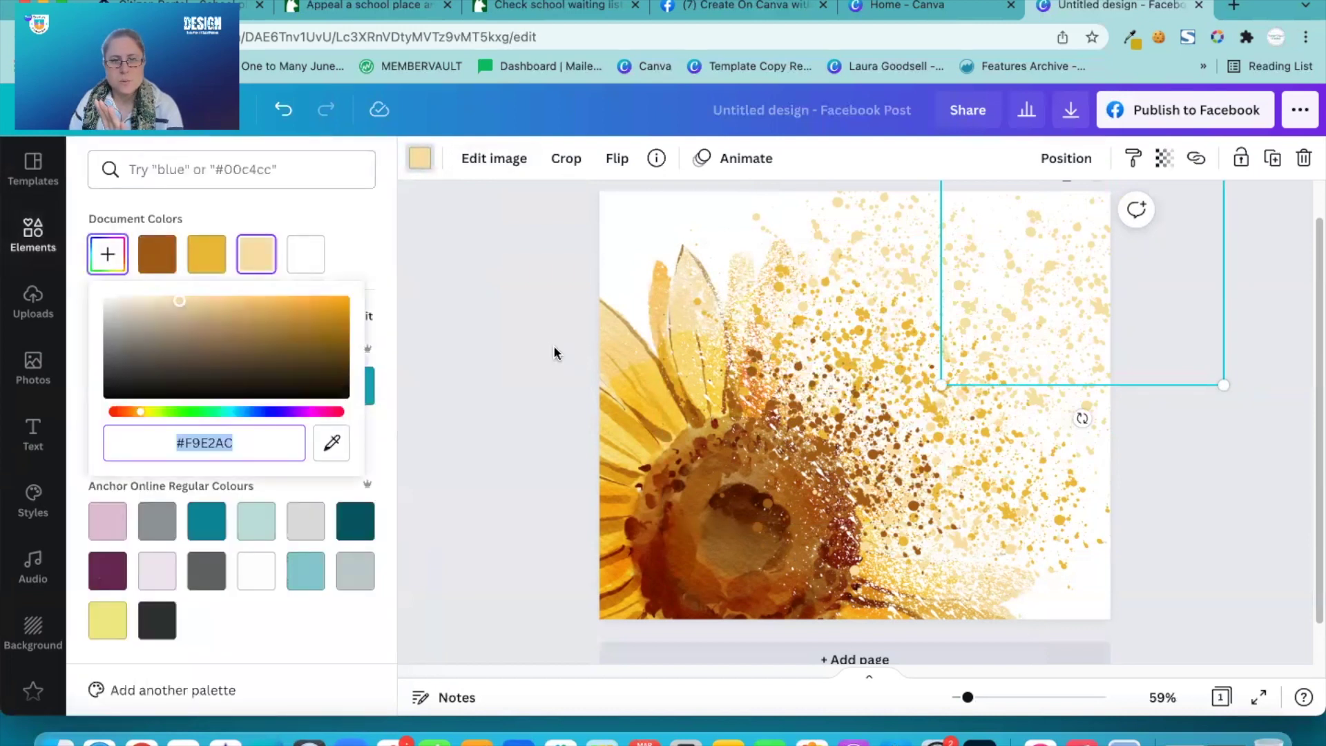
{"action": "left_click", "coordinate": [332, 443]}
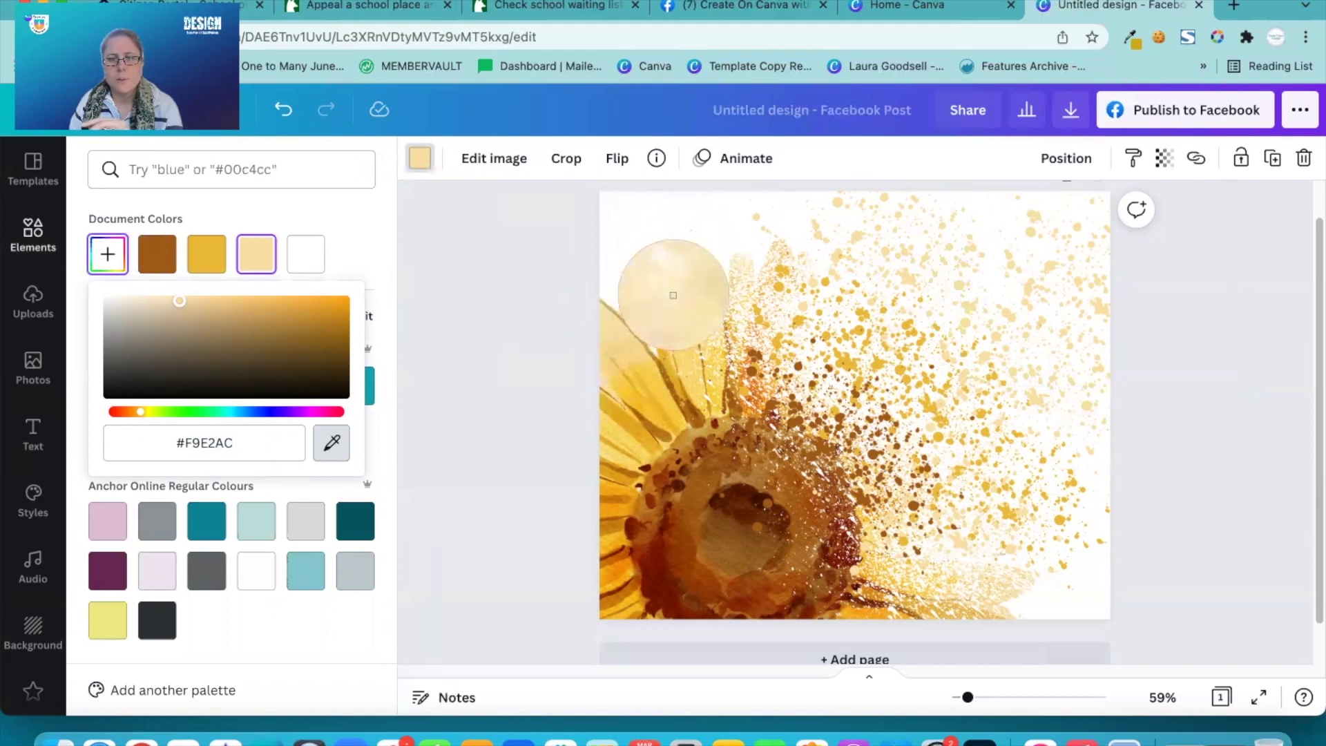
{"action": "left_click", "coordinate": [682, 277]}
{"action": "key", "text": "Escape"}
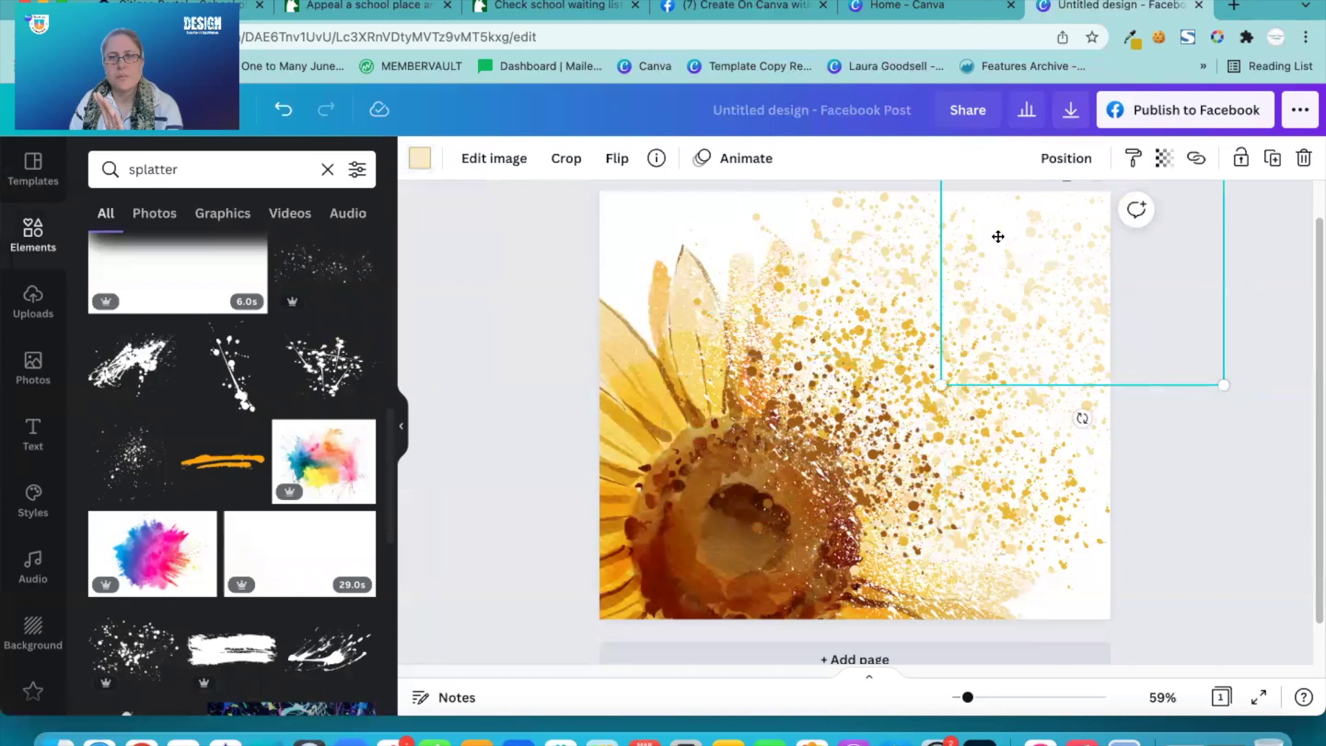
{"action": "left_click_drag", "start_coordinate": [996, 234], "coordinate": [995, 231]}
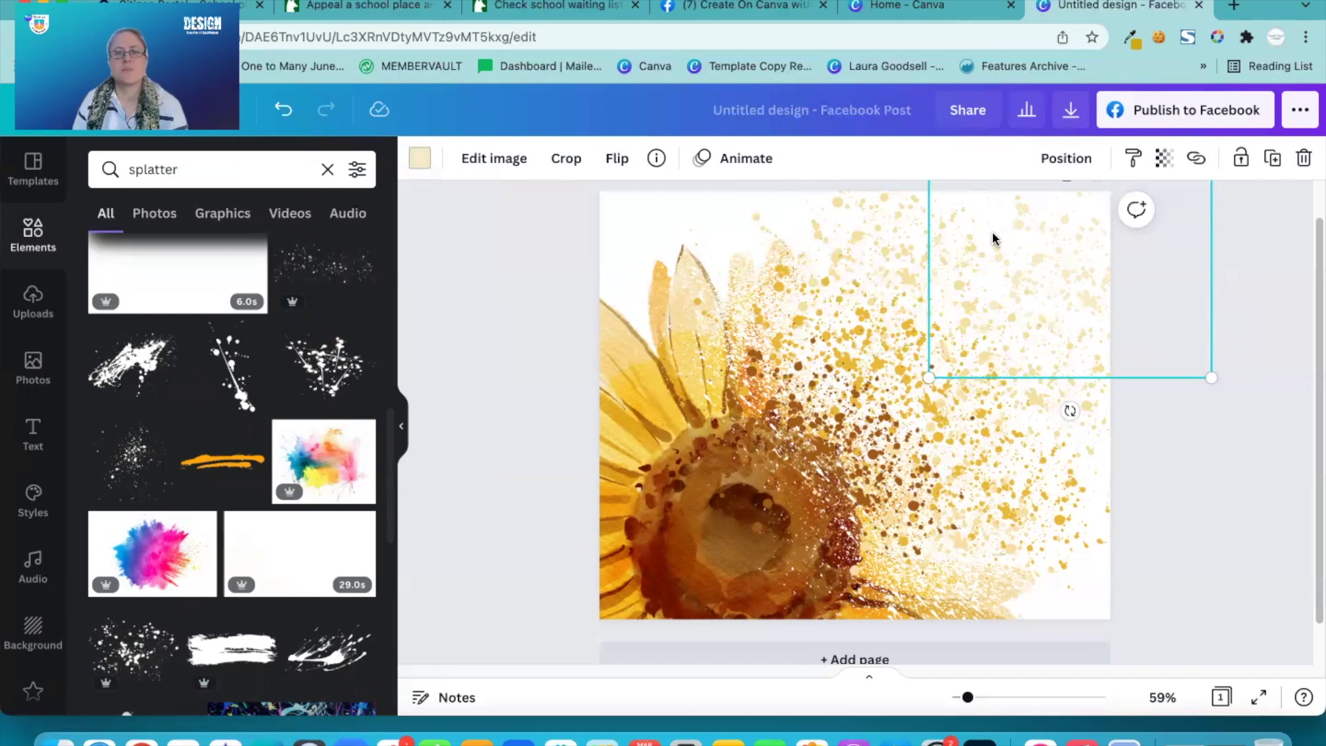
{"action": "left_click", "coordinate": [541, 376]}
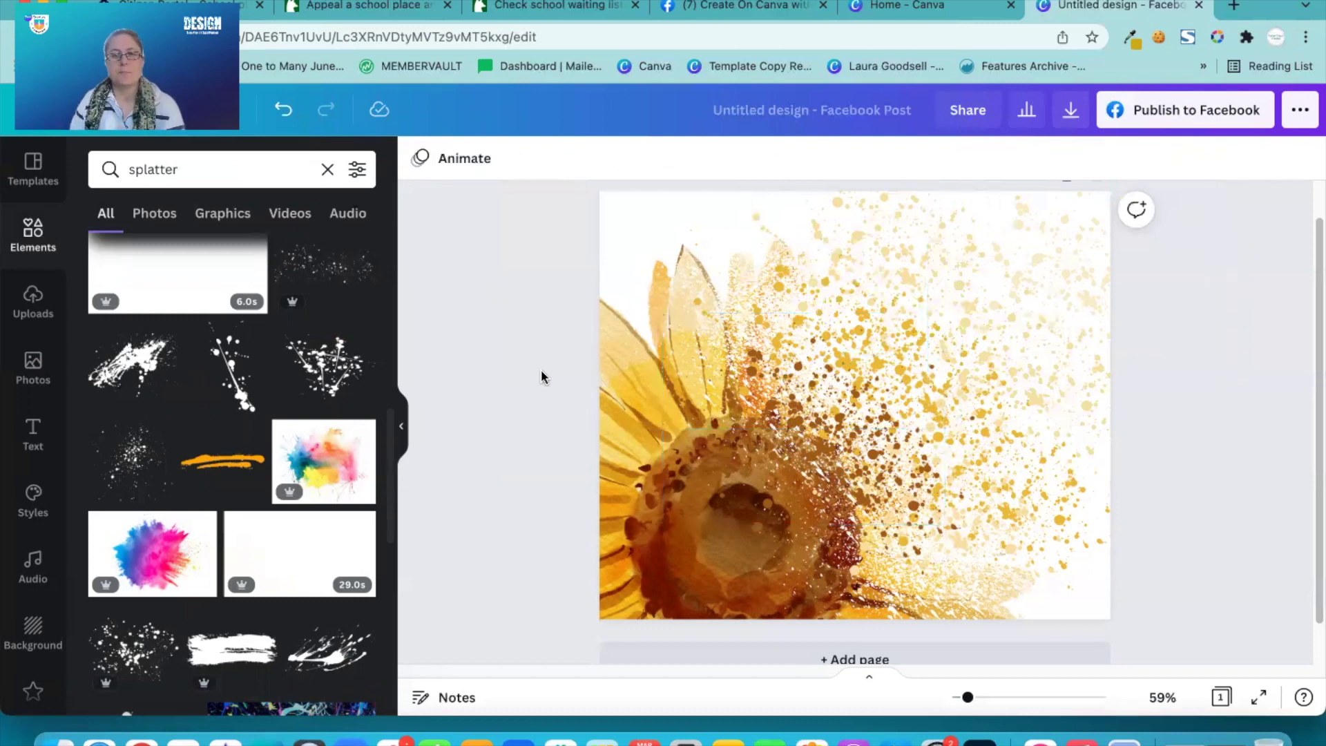